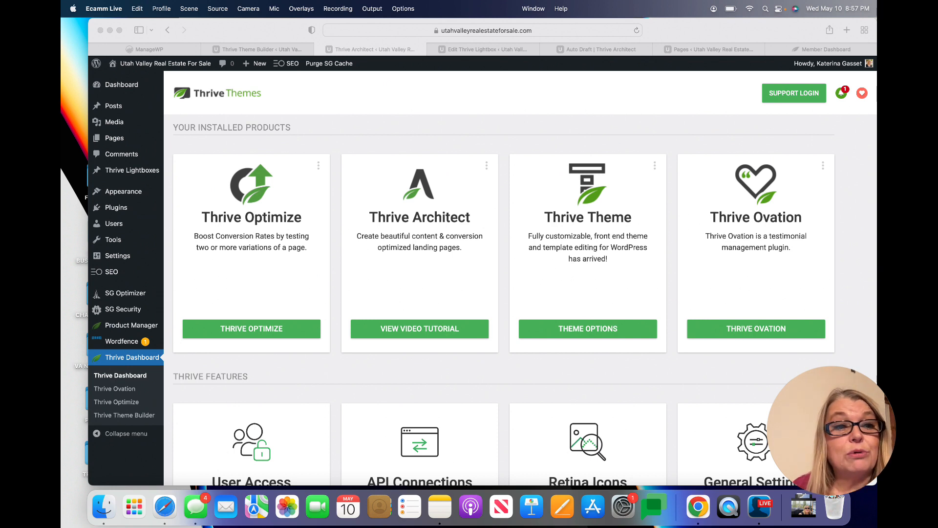
Examine the installed Thrive products and the feature cards on the Thrive Dashboard, from User Access Manager to Notification Manager.
left_click_drag(269, 36, 248, 32)
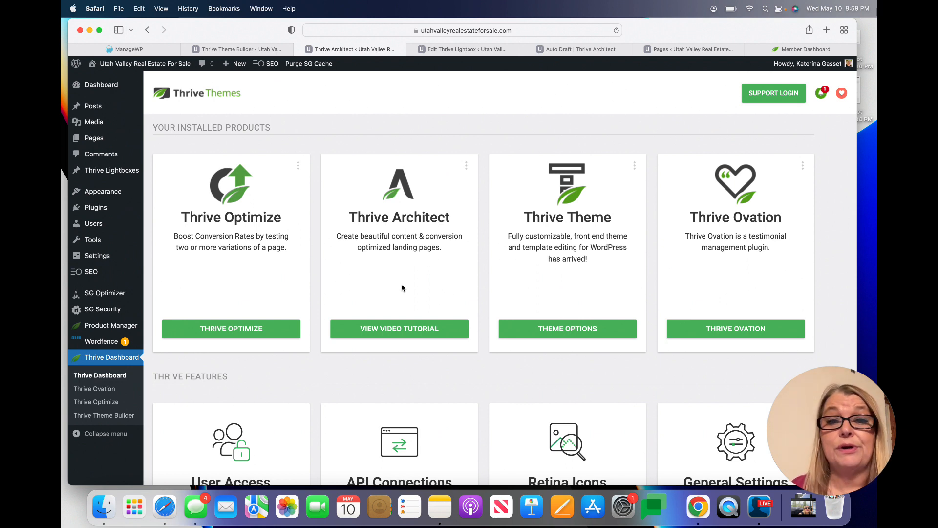
left_click(467, 167)
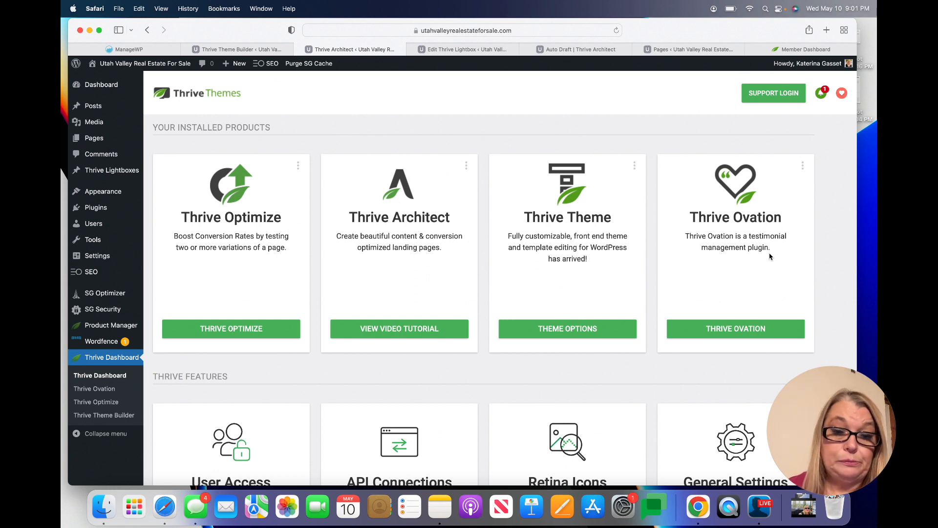
scroll(529, 390, "down", 5)
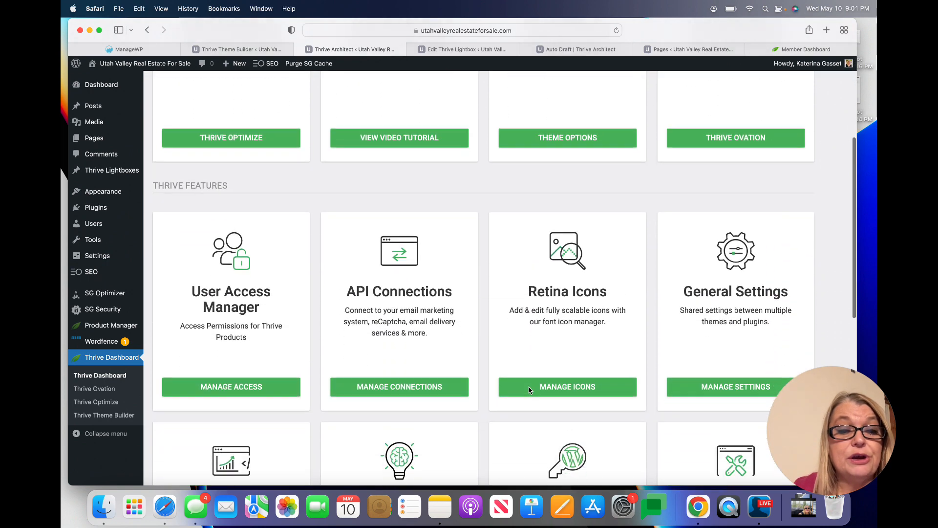
scroll(530, 389, "down", 2)
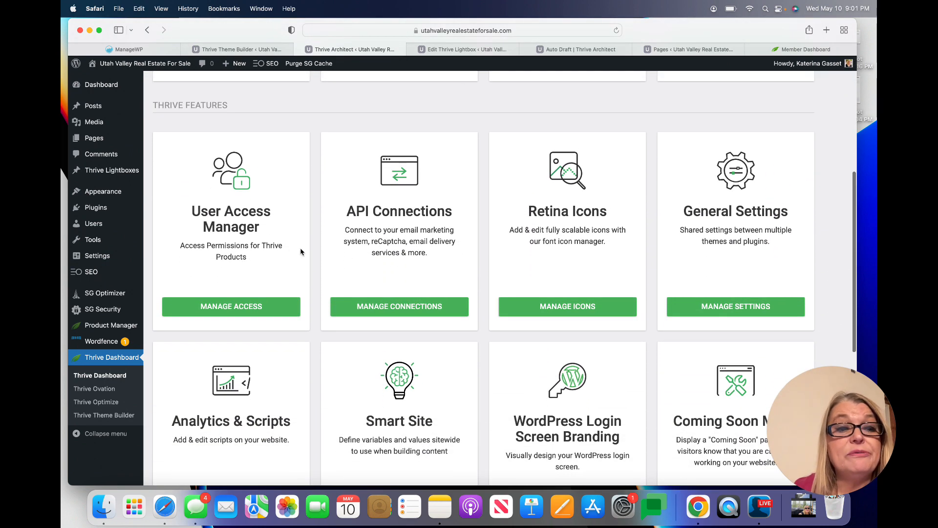
scroll(301, 252, "down", 1)
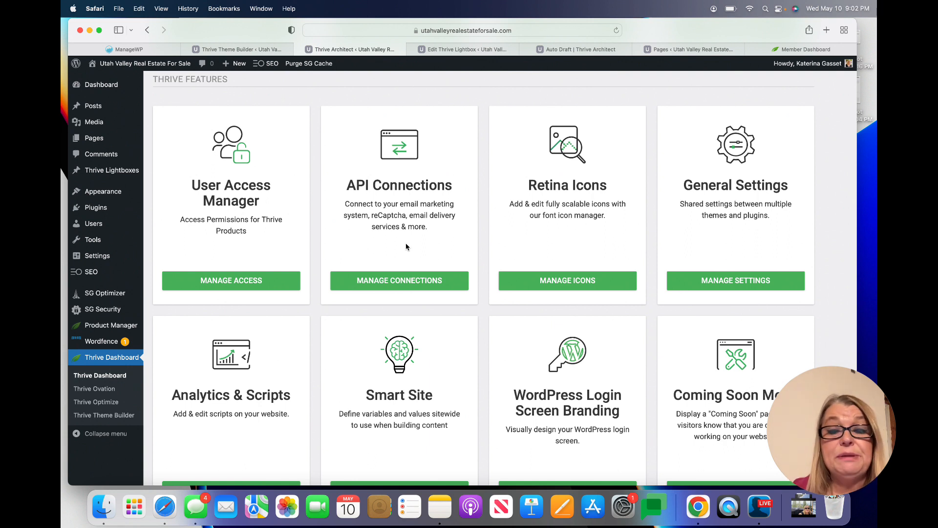
scroll(487, 221, "up", 2)
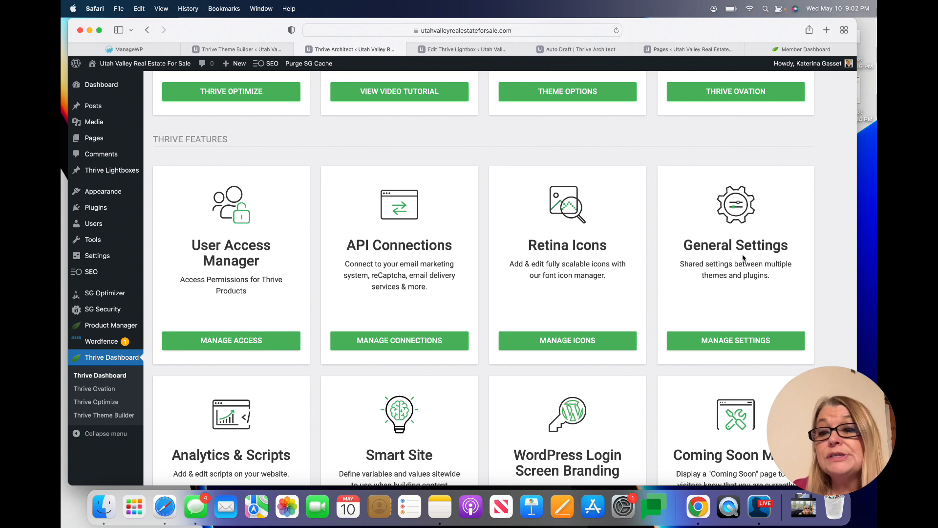
scroll(743, 257, "up", 1)
scroll(743, 258, "down", 2)
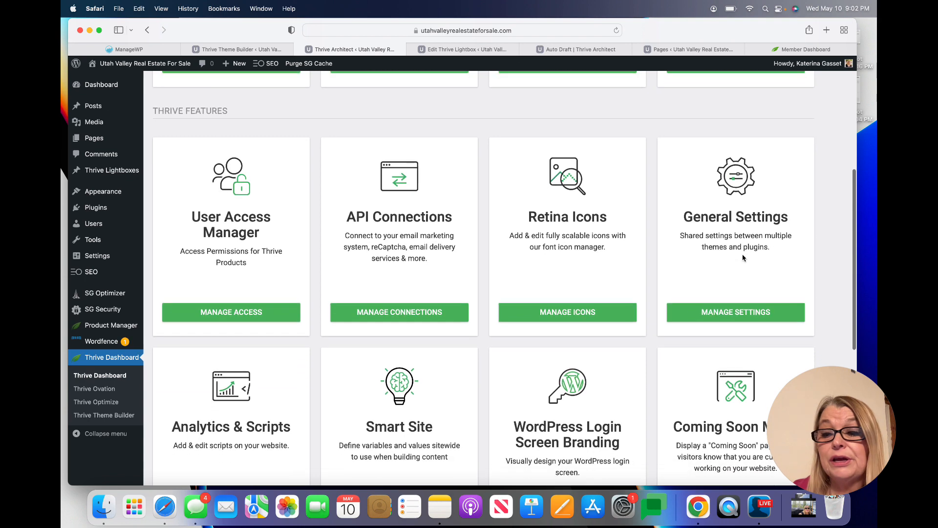
scroll(743, 258, "up", 1)
scroll(743, 258, "down", 2)
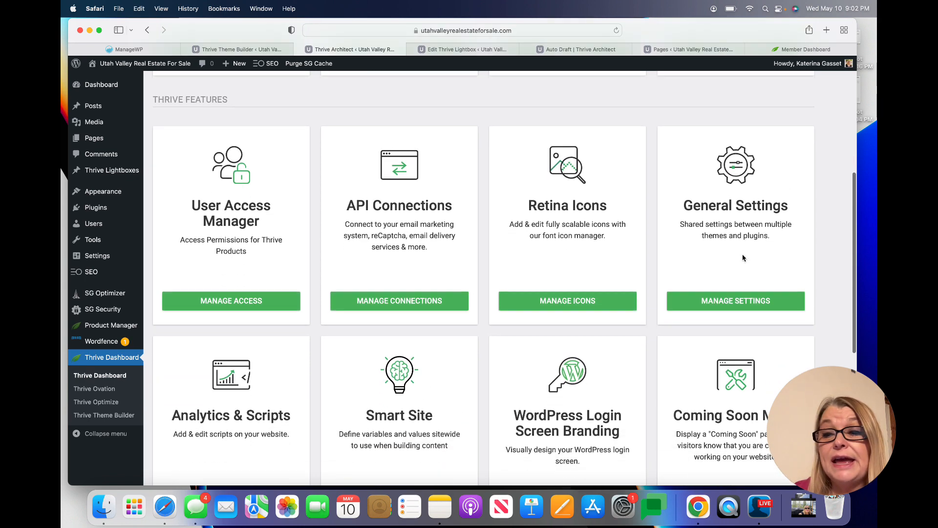
scroll(743, 258, "down", 2)
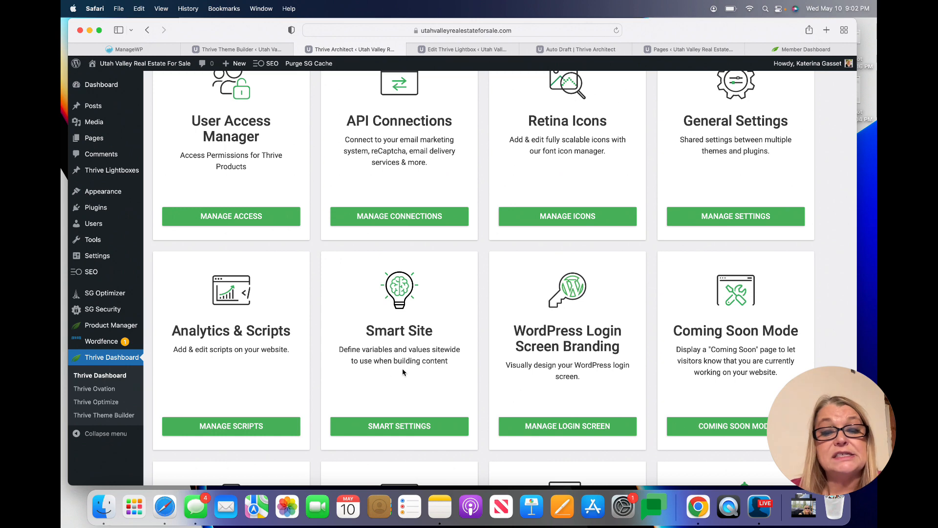
scroll(406, 380, "down", 2)
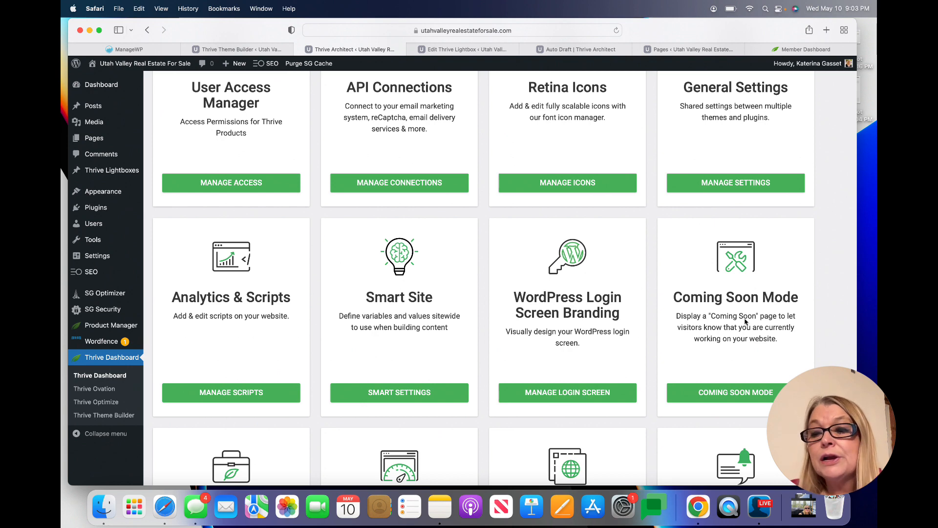
scroll(776, 327, "down", 3)
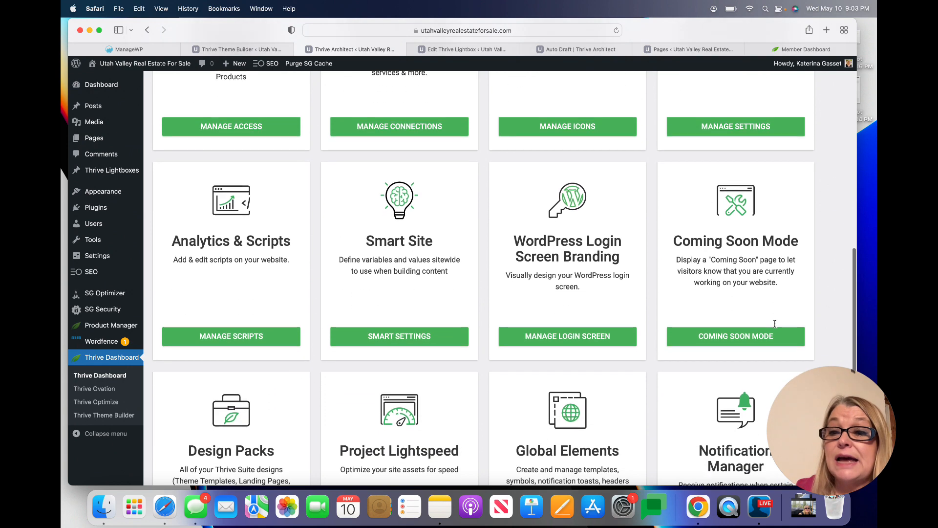
scroll(775, 327, "down", 2)
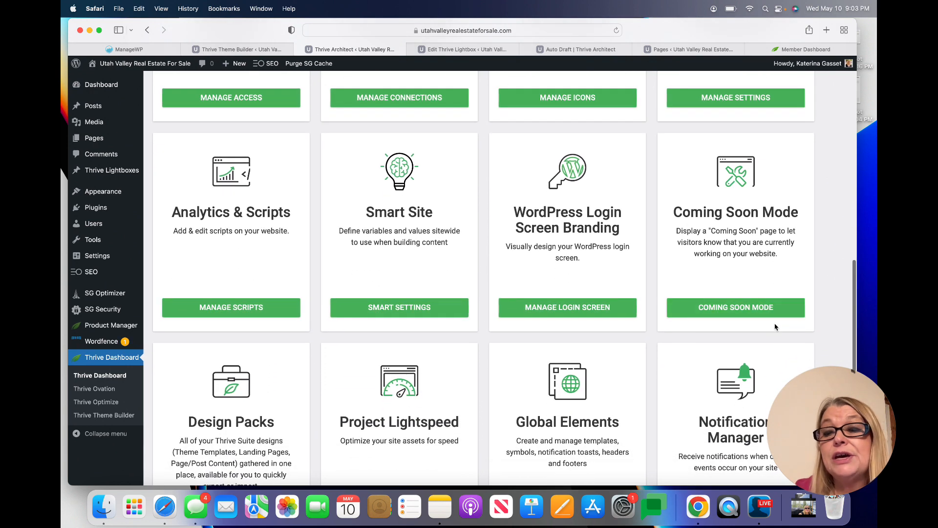
scroll(776, 327, "down", 4)
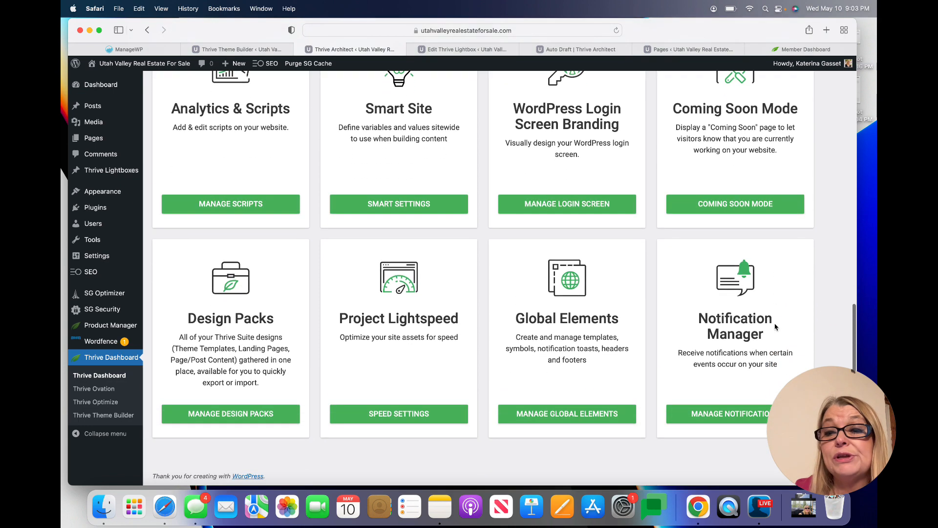
scroll(657, 386, "down", 1)
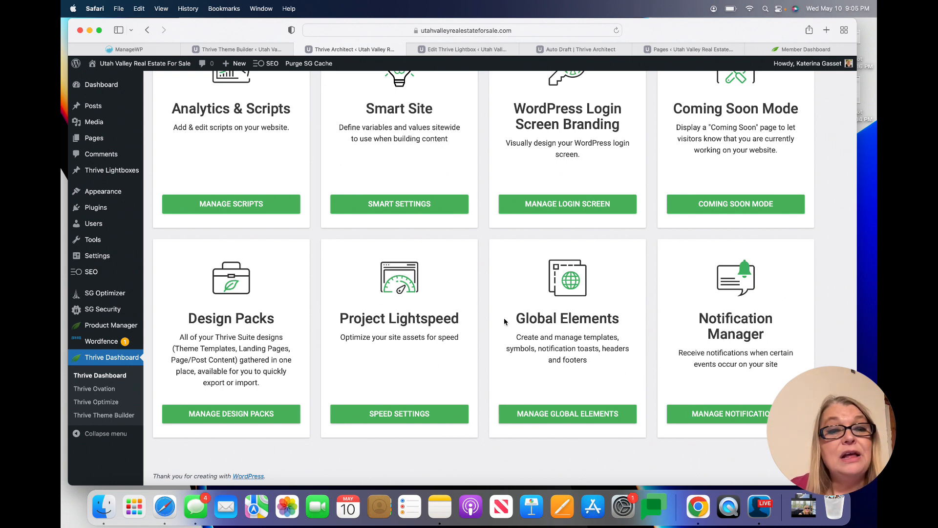
scroll(504, 321, "up", 2)
scroll(505, 321, "up", 10)
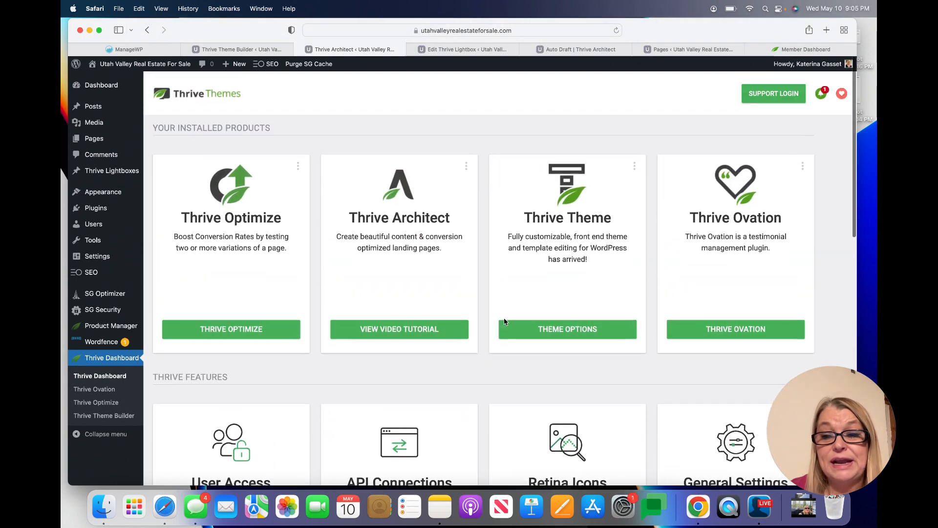
scroll(505, 321, "down", 1)
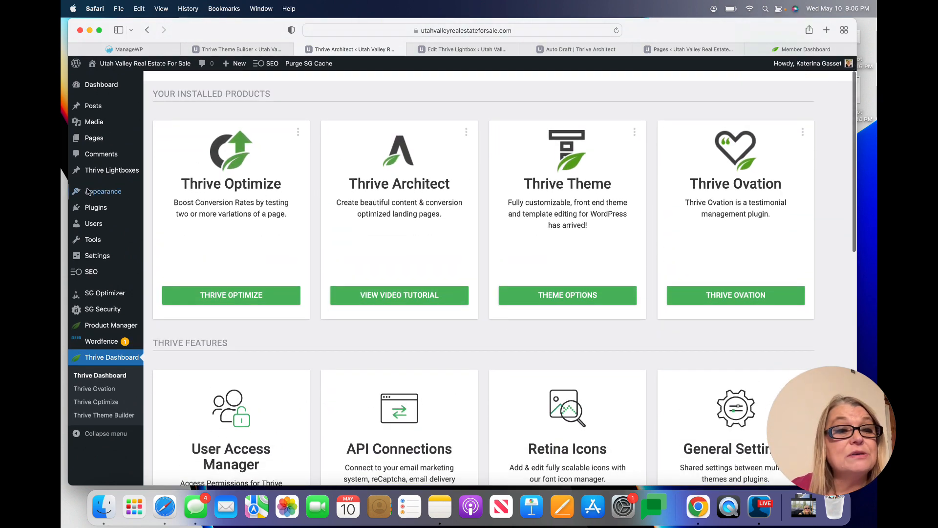
Close the Edit Thrive Lightbox page and keep the lightbox draft open in Thrive Architect.
mouse_move(101, 172)
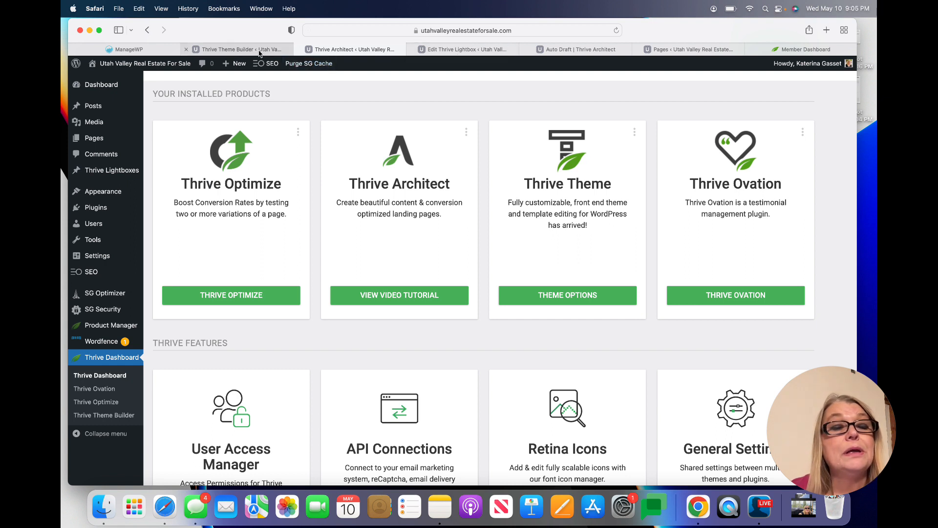
mouse_move(259, 52)
left_click(464, 49)
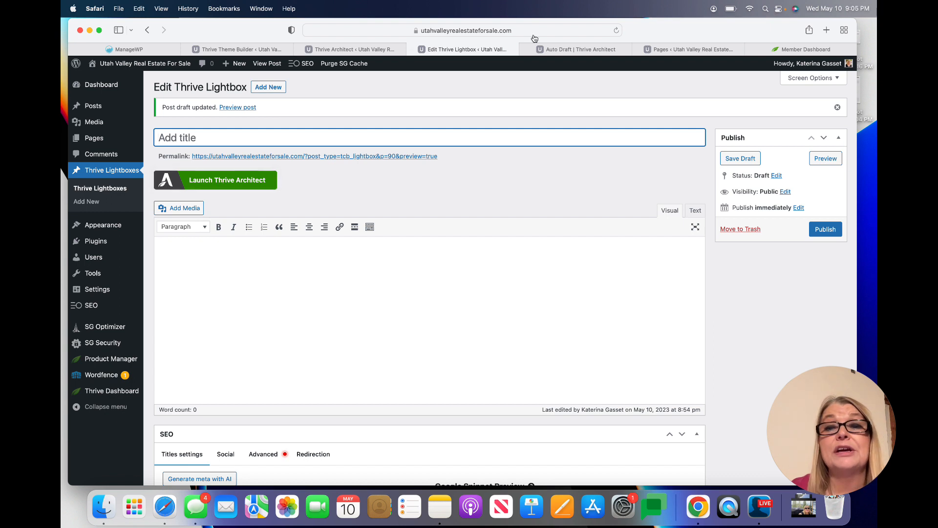
left_click(561, 50)
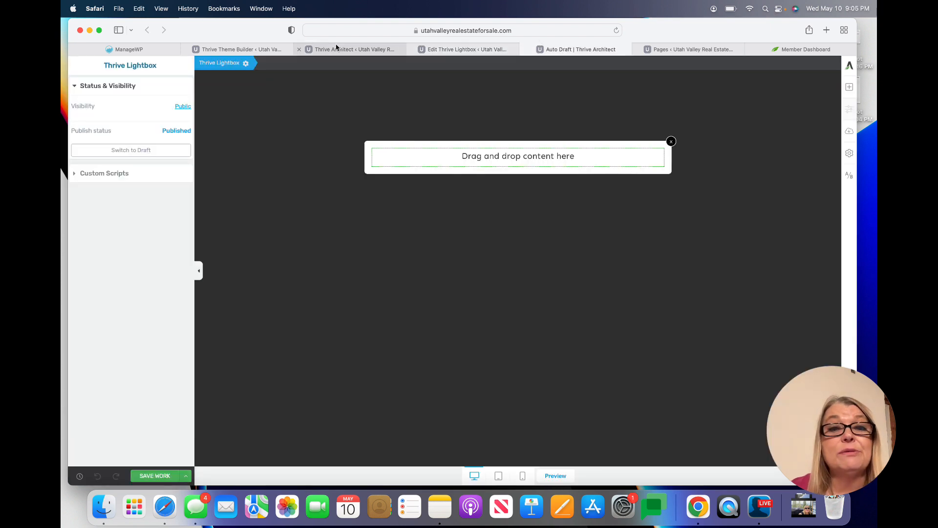
left_click(412, 50)
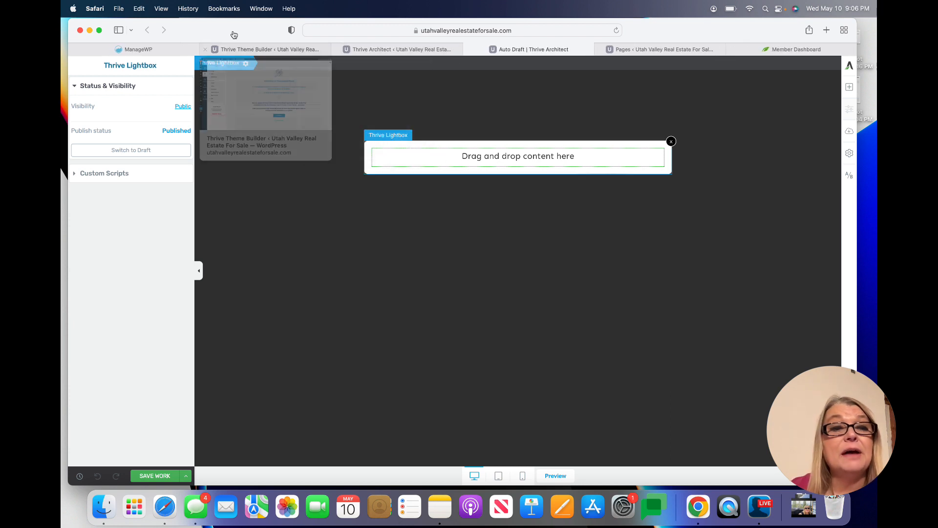
Add a Text element to the empty lightbox and enter "sample" in front of its placeholder text.
left_click_drag(247, 27, 152, 15)
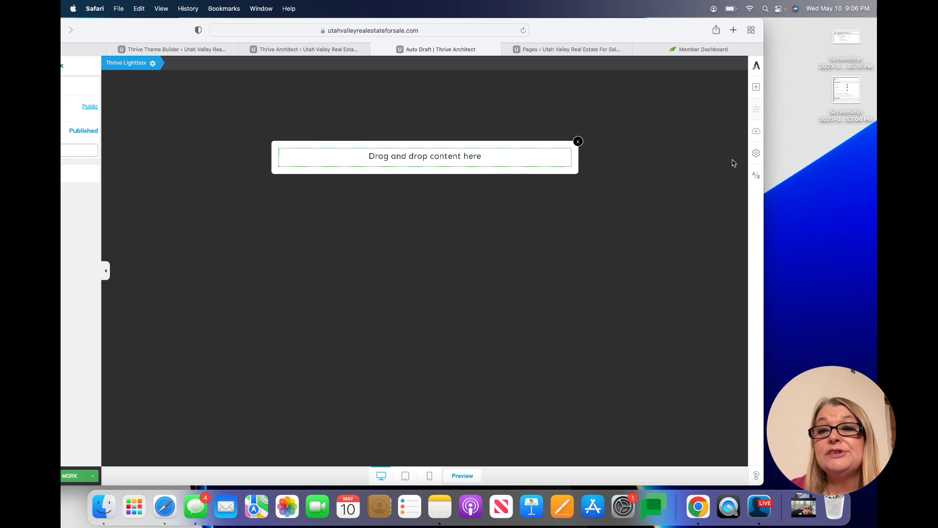
left_click(757, 88)
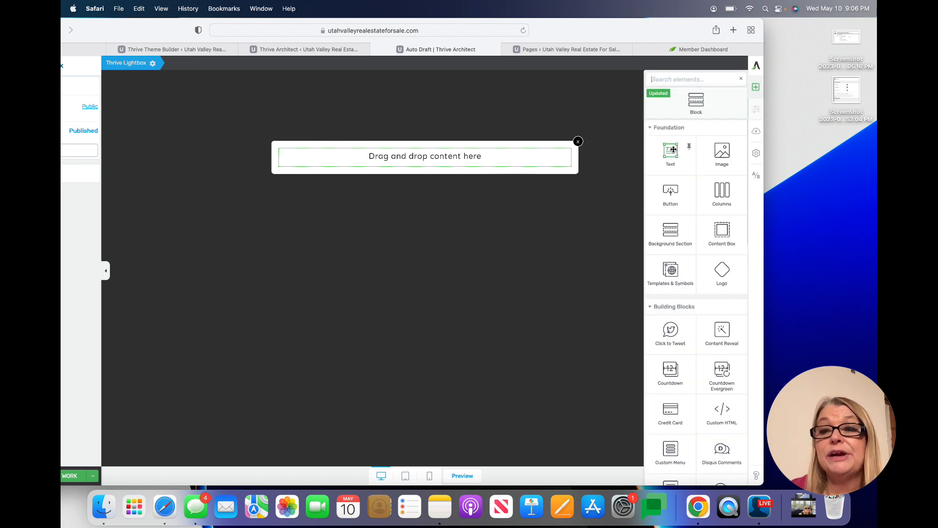
left_click_drag(672, 151, 438, 168)
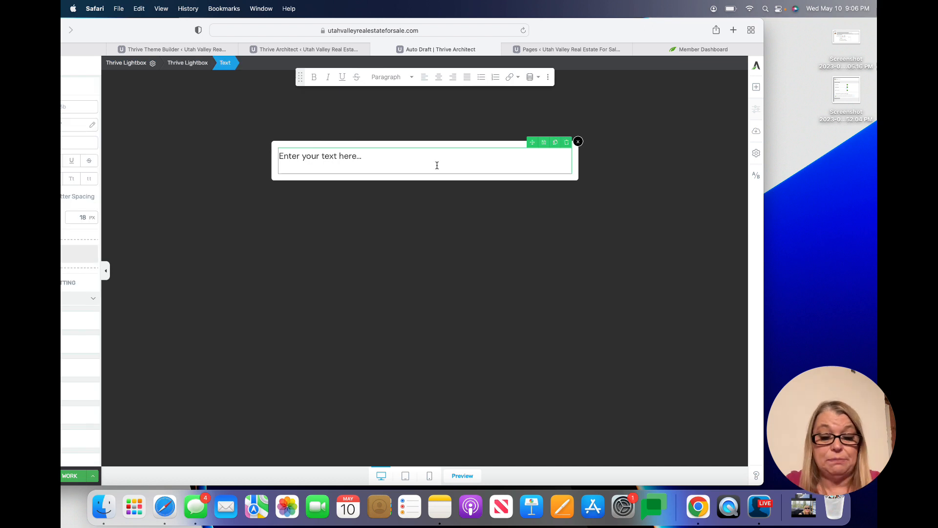
type("sample")
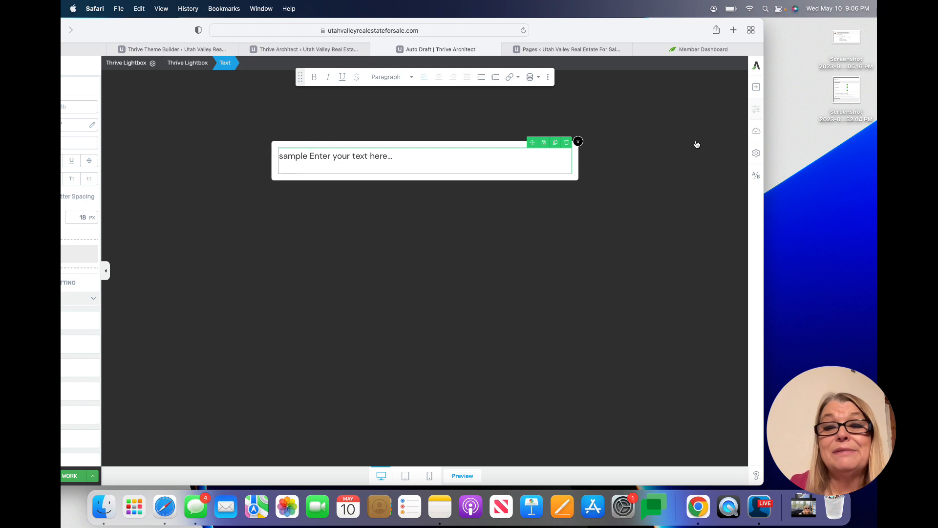
Add an Image element below the lightbox text, view the upload and Media Library options, and close the image chooser without selecting an image.
left_click(756, 87)
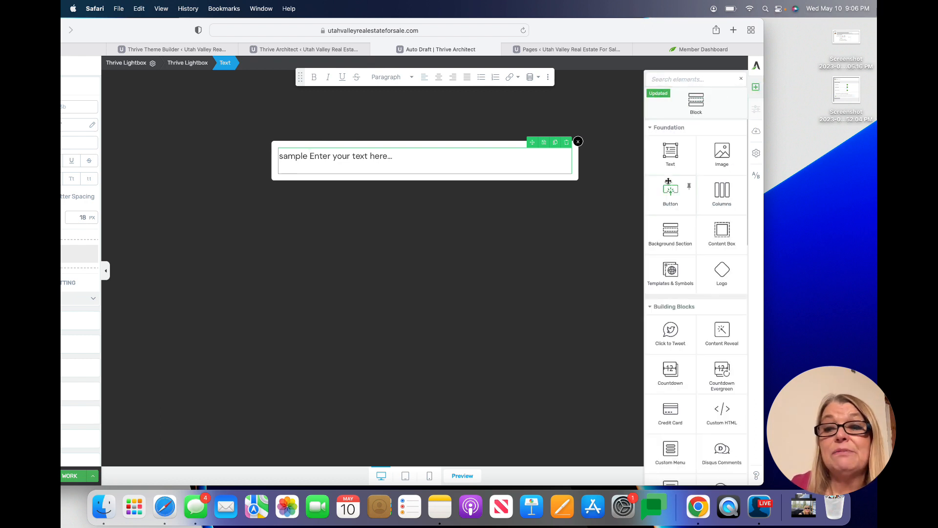
left_click_drag(723, 151, 440, 186)
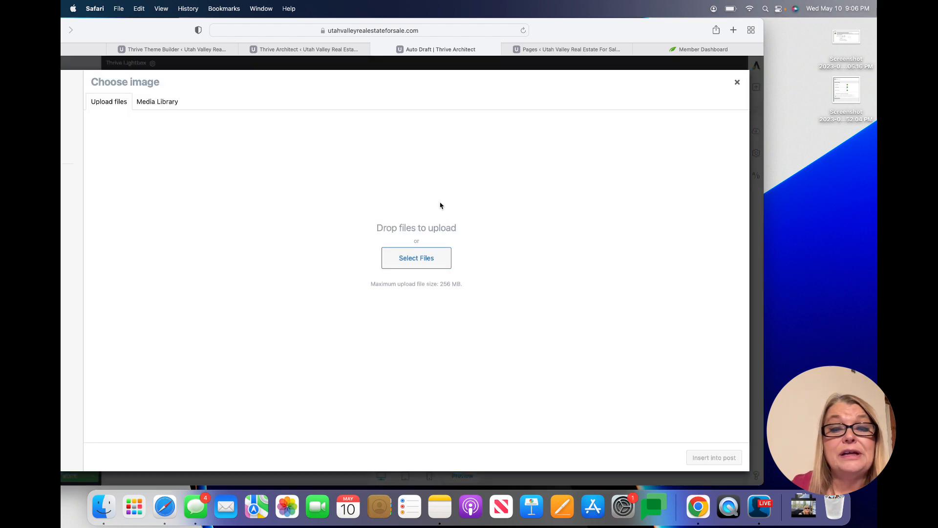
left_click(174, 103)
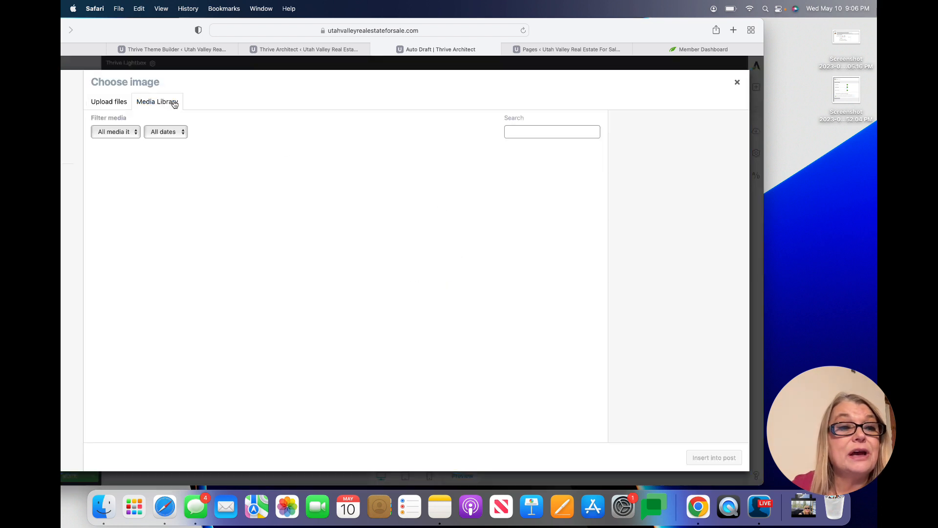
left_click(108, 103)
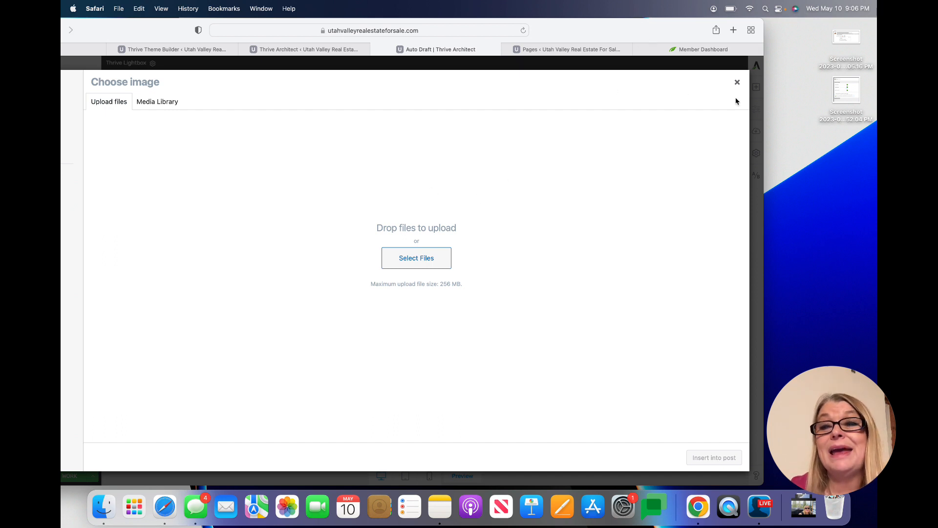
left_click(737, 82)
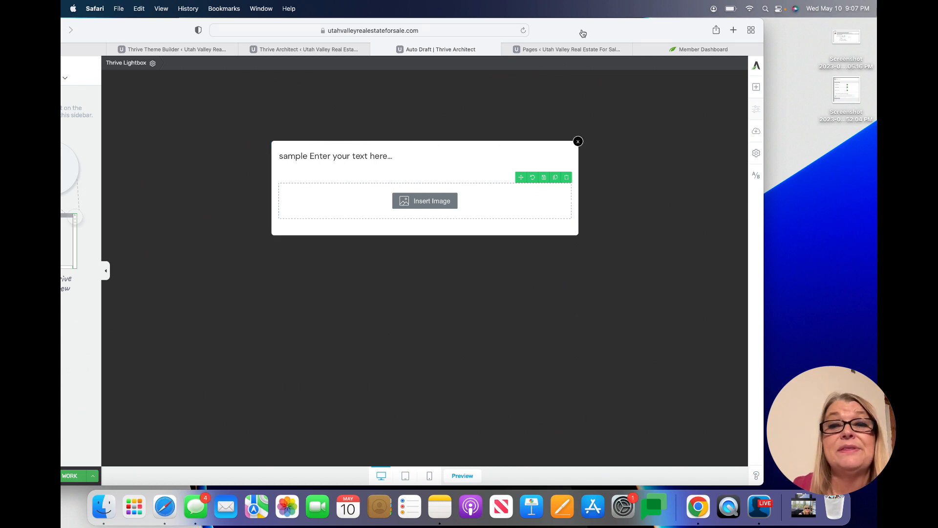
Close the lightbox draft without saving and open the Thrive Theme options from the Thrive Dashboard.
left_click(376, 50)
left_click(496, 210)
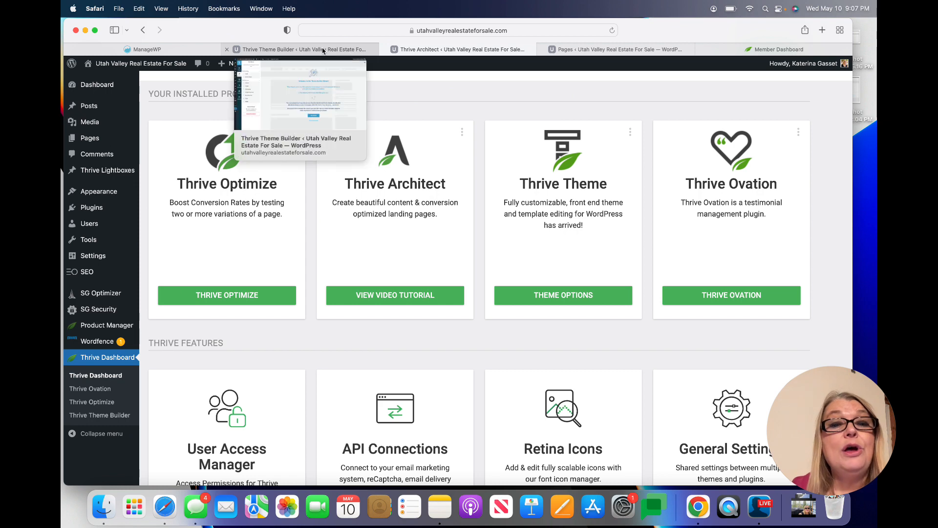
left_click(560, 295)
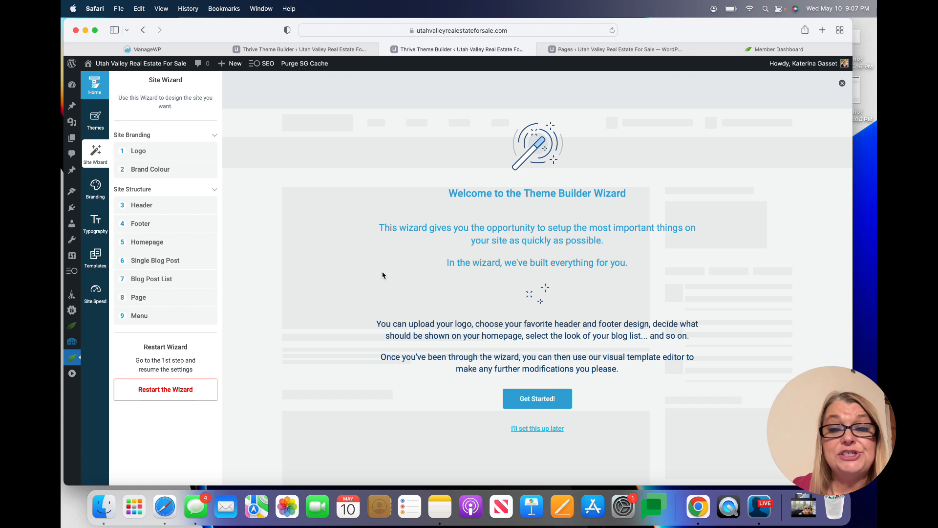
Close the duplicate Thrive Theme Builder page and return to the remaining page with the Site Wizard.
left_click_drag(691, 33, 687, 31)
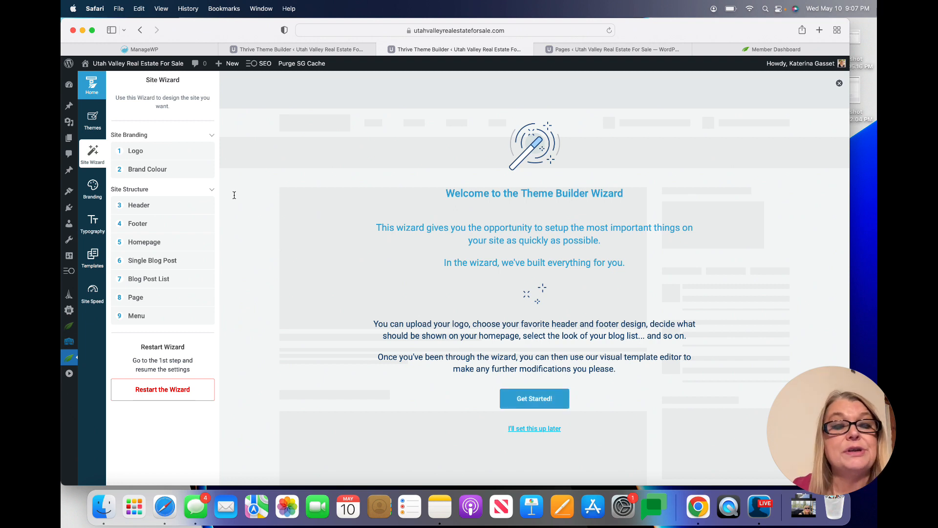
left_click(381, 49)
left_click(430, 50)
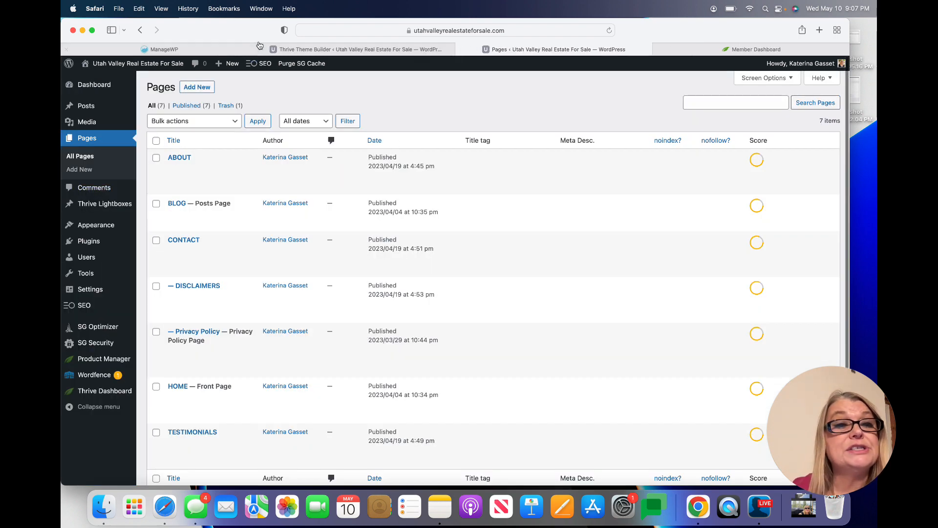
left_click(217, 47)
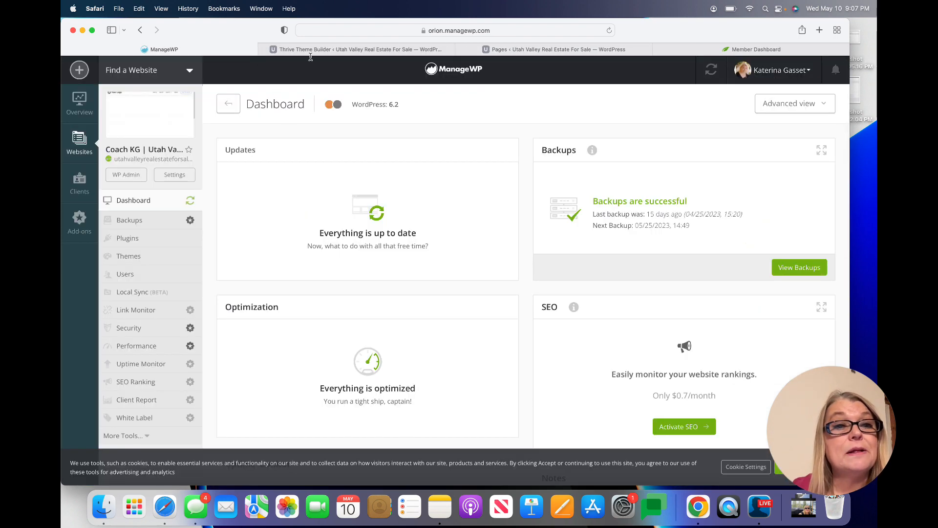
left_click(328, 50)
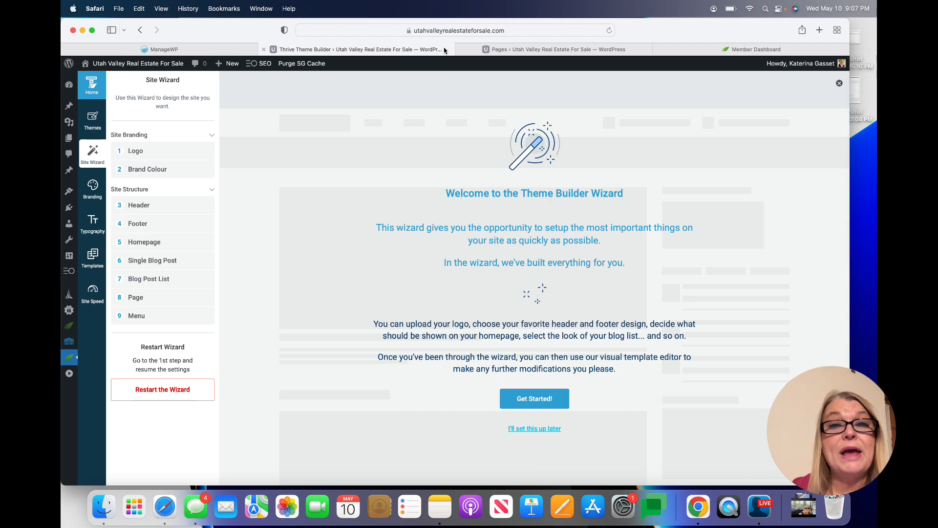
Return to the Thrive Dashboard from the Pages list and open the General Settings feature.
left_click(514, 51)
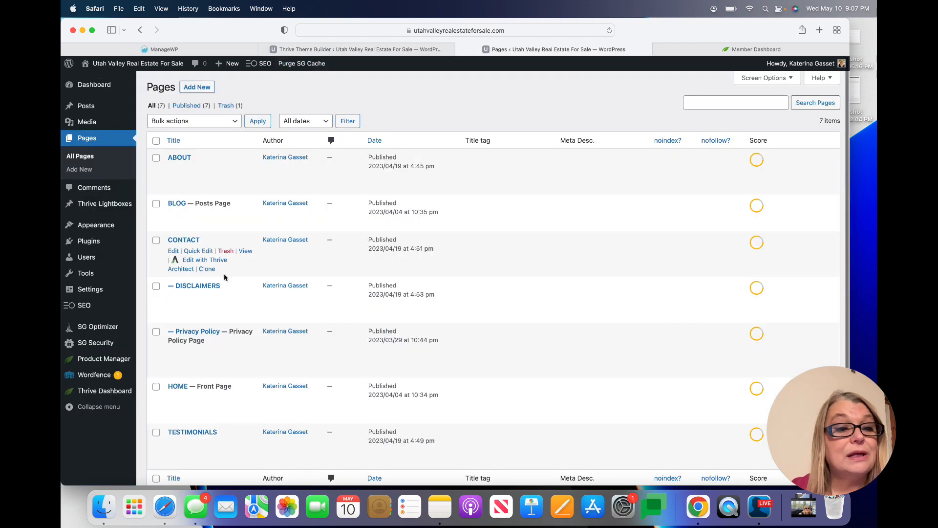
left_click(117, 391)
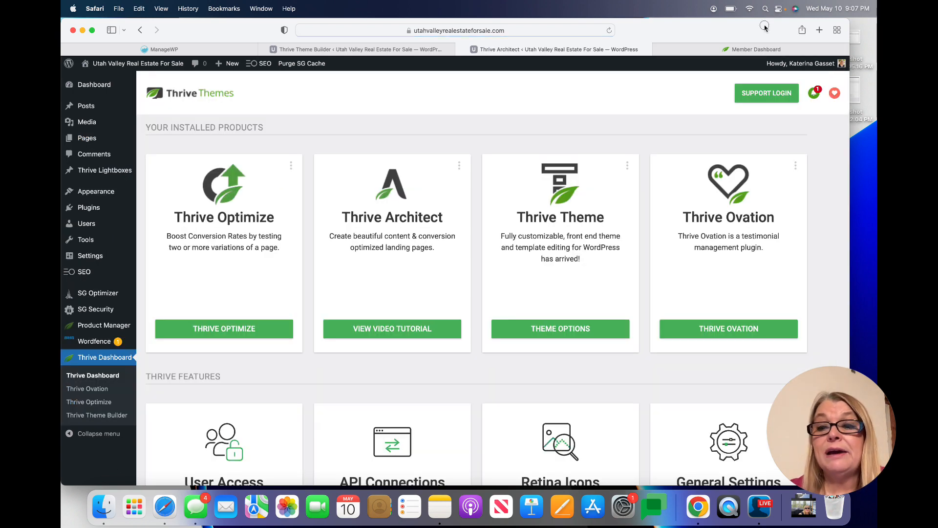
left_click_drag(764, 24, 650, 18)
scroll(685, 196, "down", 7)
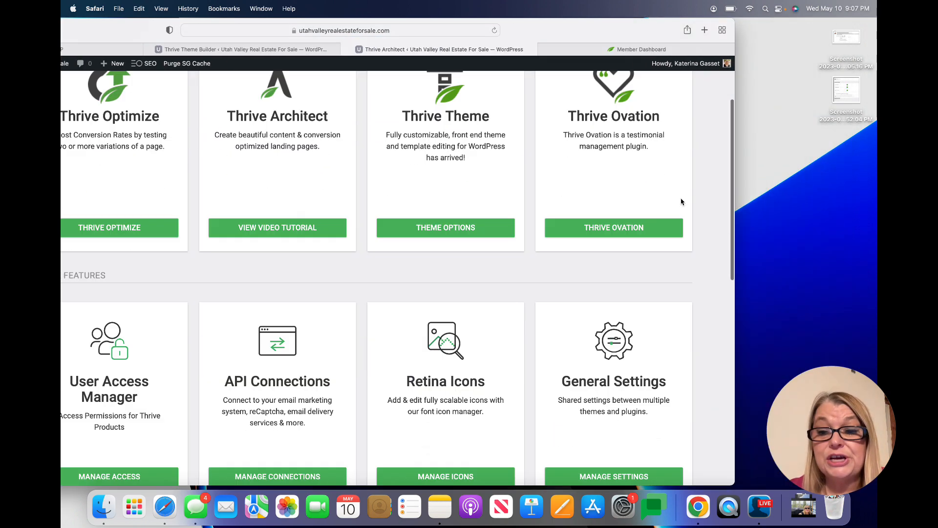
left_click(619, 234)
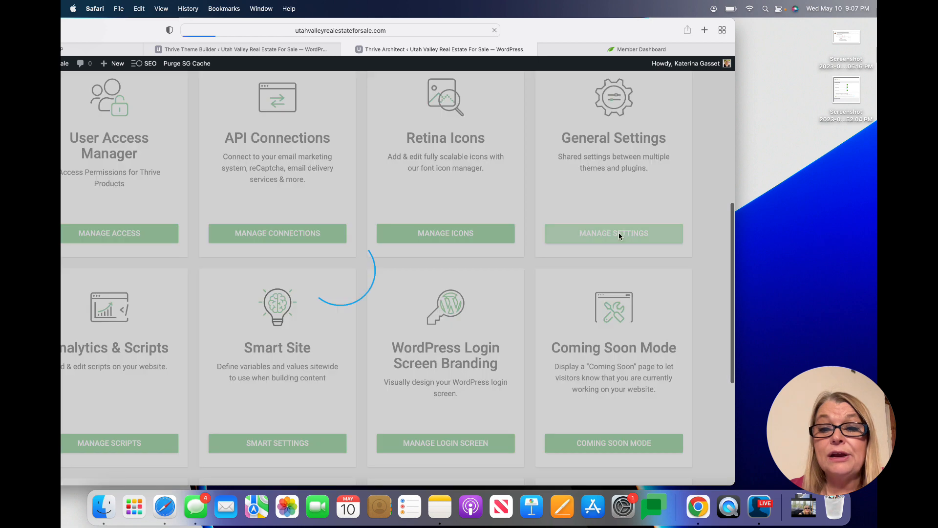
left_click_drag(589, 37, 743, 4)
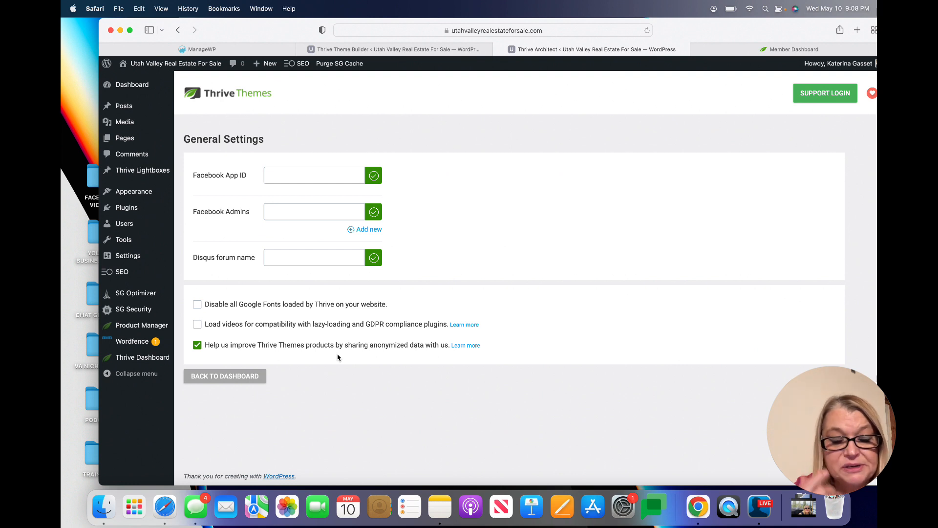
Turn the disabling of Google Fonts on and off again, and enable loading videos for compatibility with lazy-loading and GDPR compliance plugins.
left_click(198, 306)
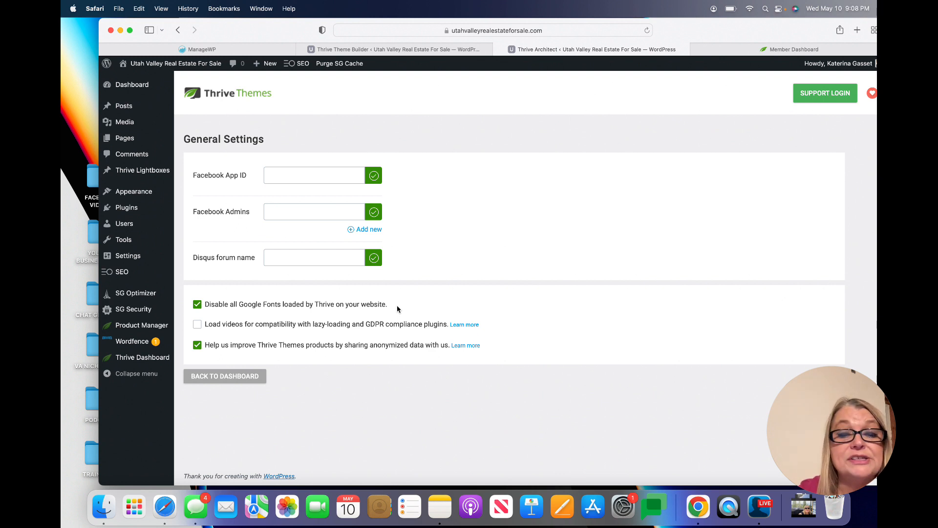
left_click(198, 306)
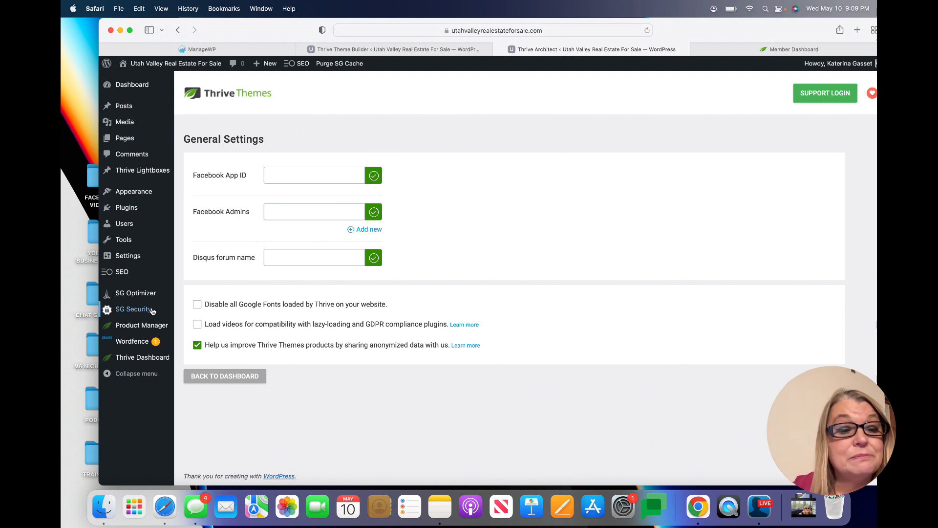
left_click(197, 324)
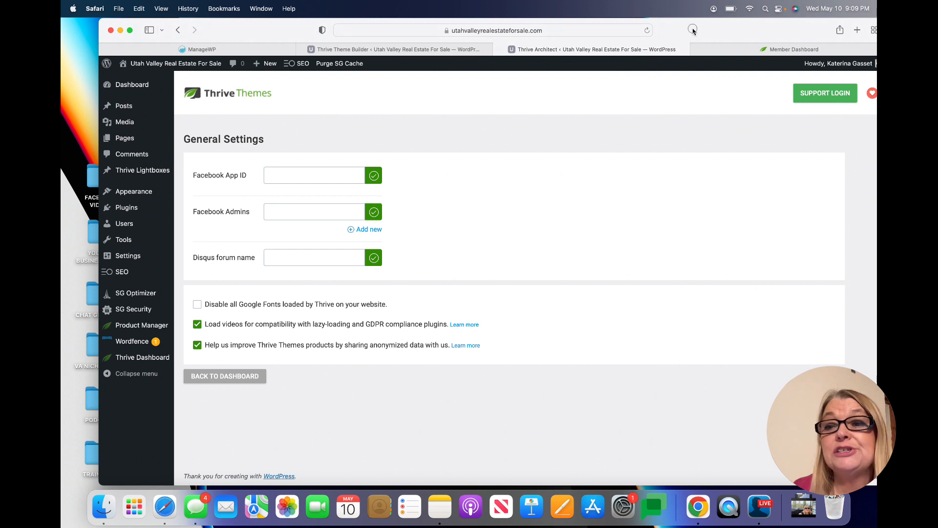
Go back to the Thrive Dashboard and open the Global Elements management page.
left_click_drag(693, 30, 679, 5)
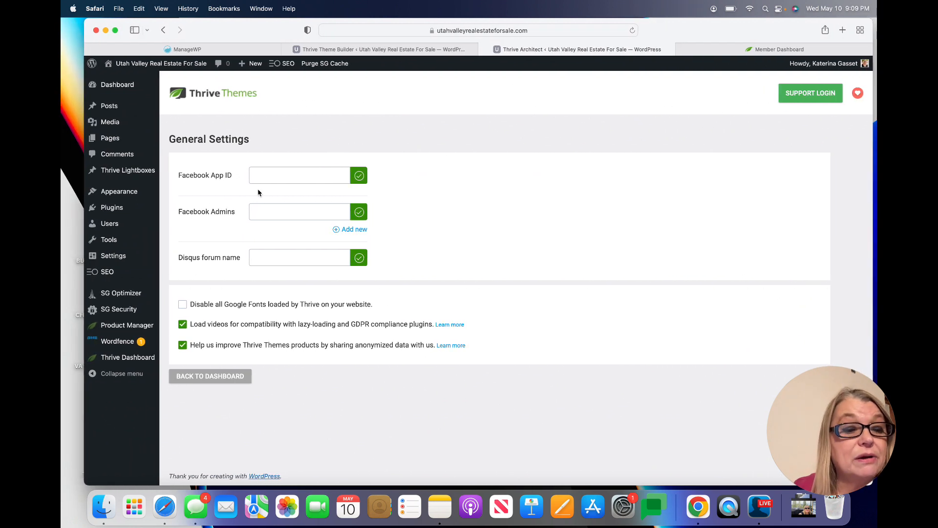
mouse_move(122, 358)
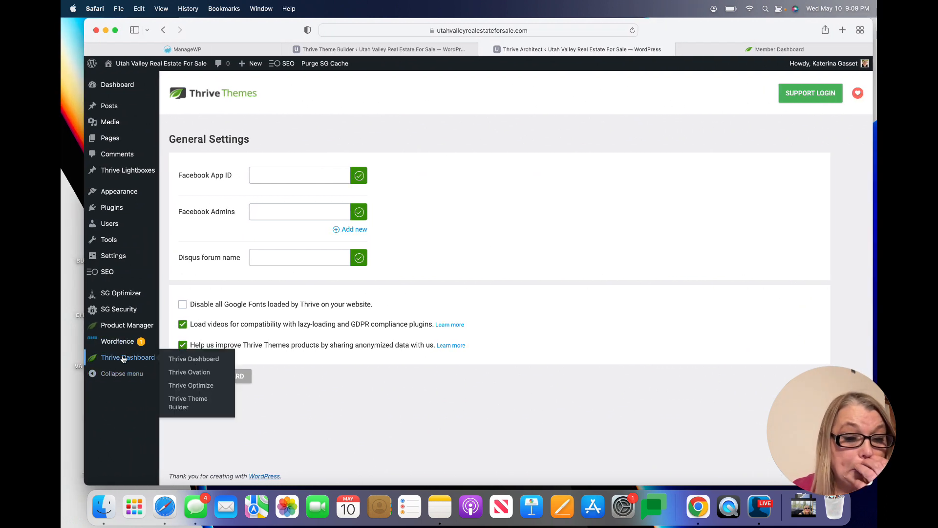
left_click(123, 359)
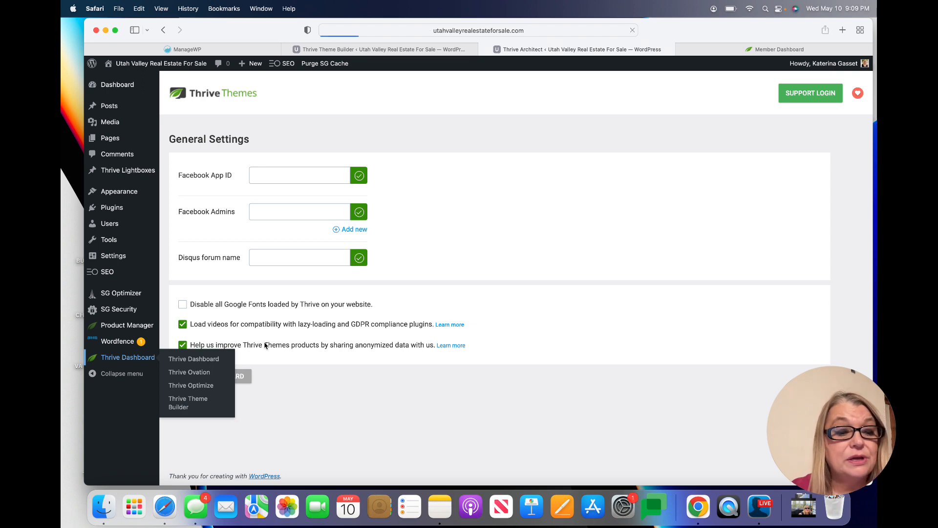
scroll(406, 330, "down", 10)
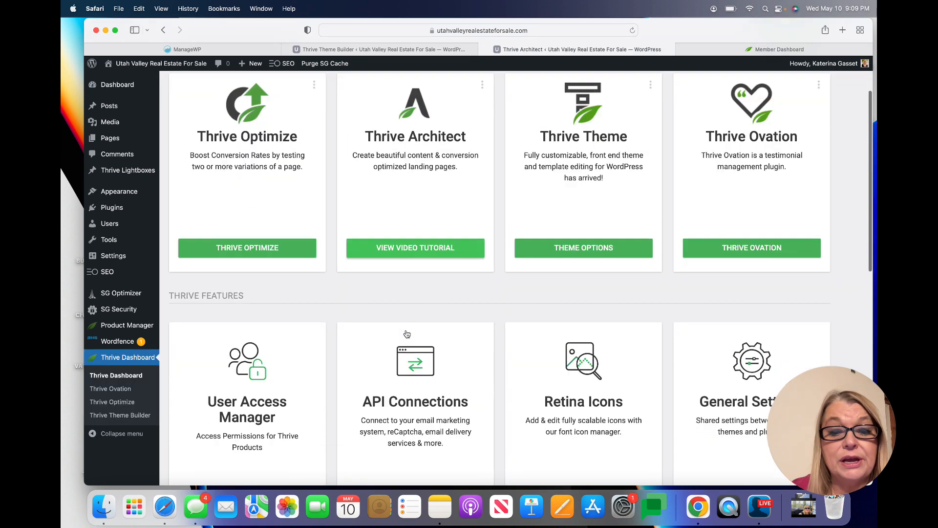
scroll(407, 333, "down", 4)
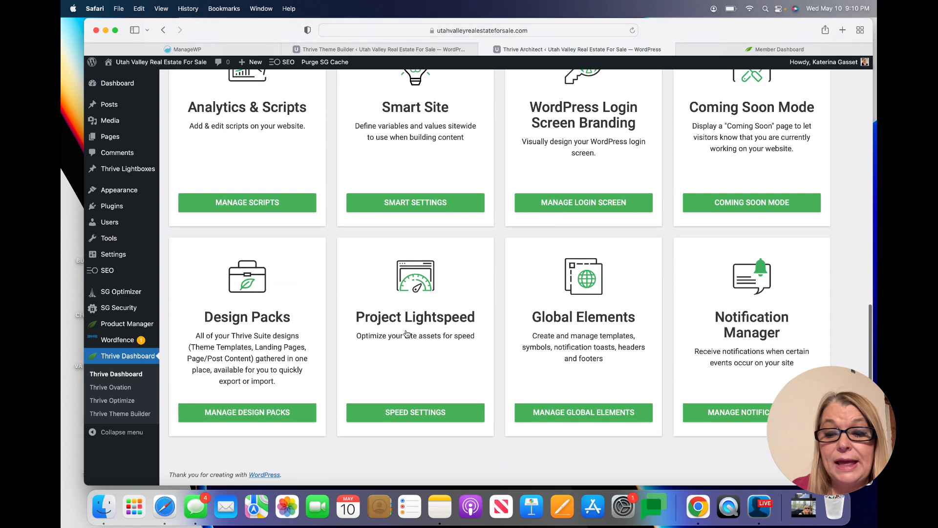
left_click(572, 413)
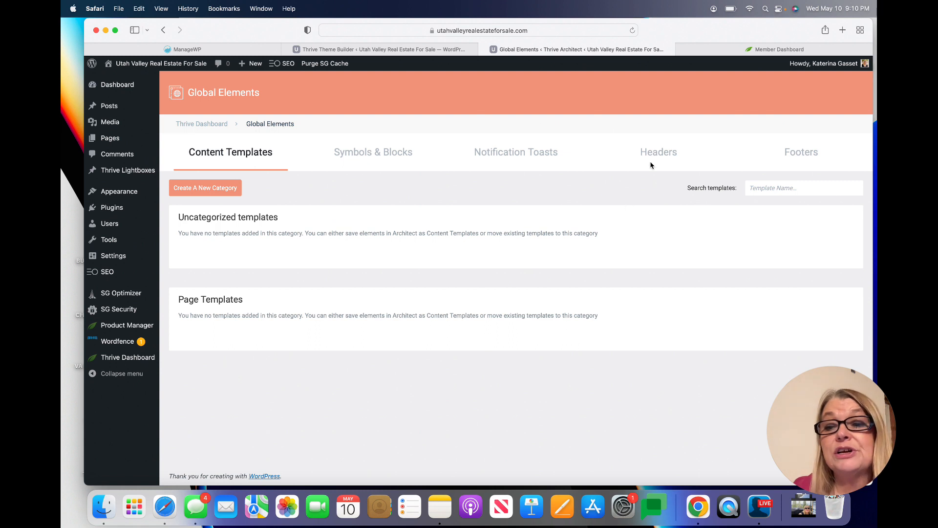
Open the global header "01 – Logo – Menu – Call to Action" for editing and dismiss the ready-made design tip.
left_click_drag(781, 41, 763, 22)
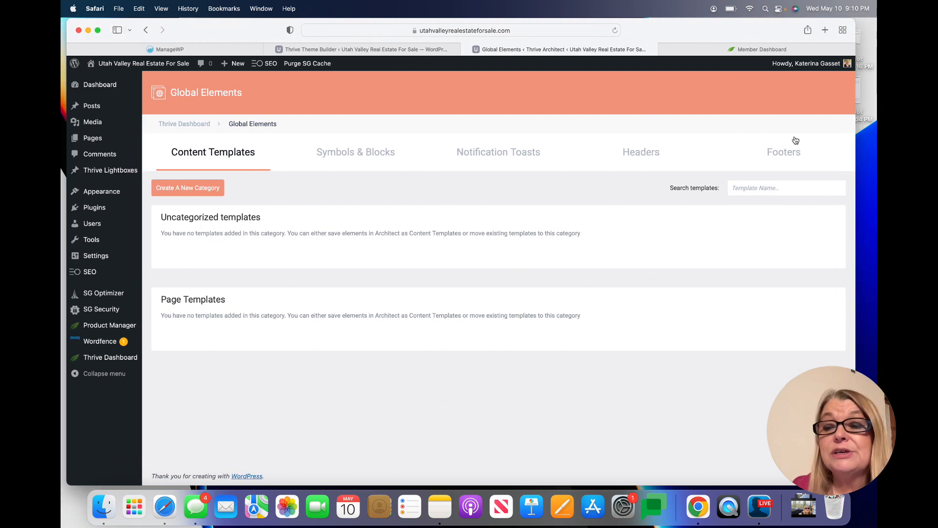
left_click(649, 156)
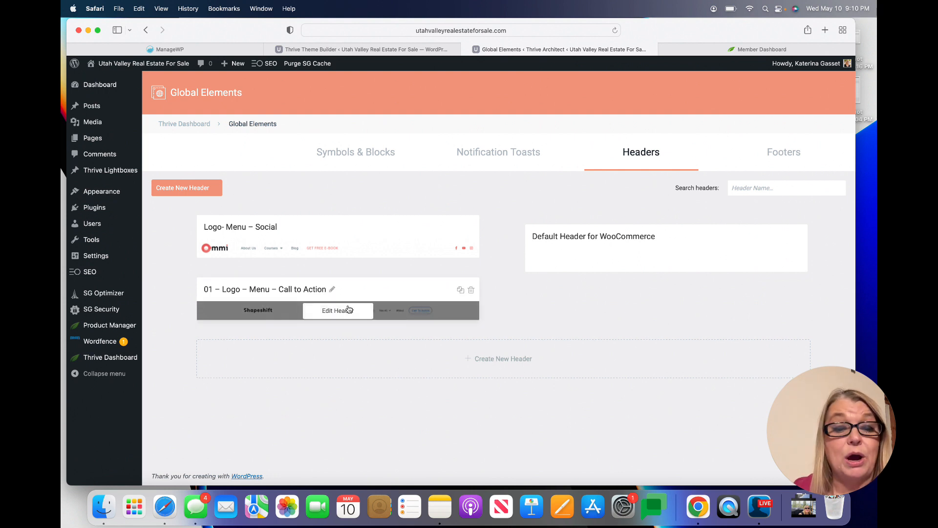
left_click(348, 311)
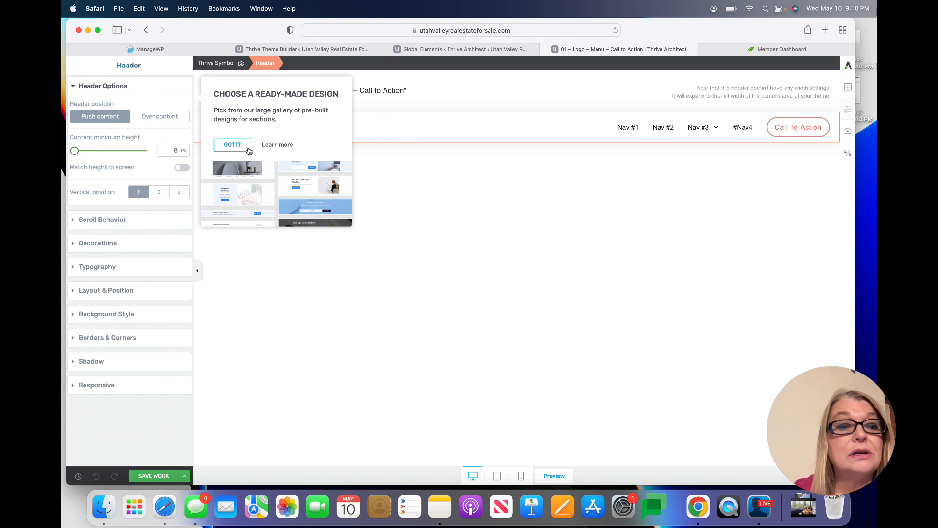
left_click(232, 144)
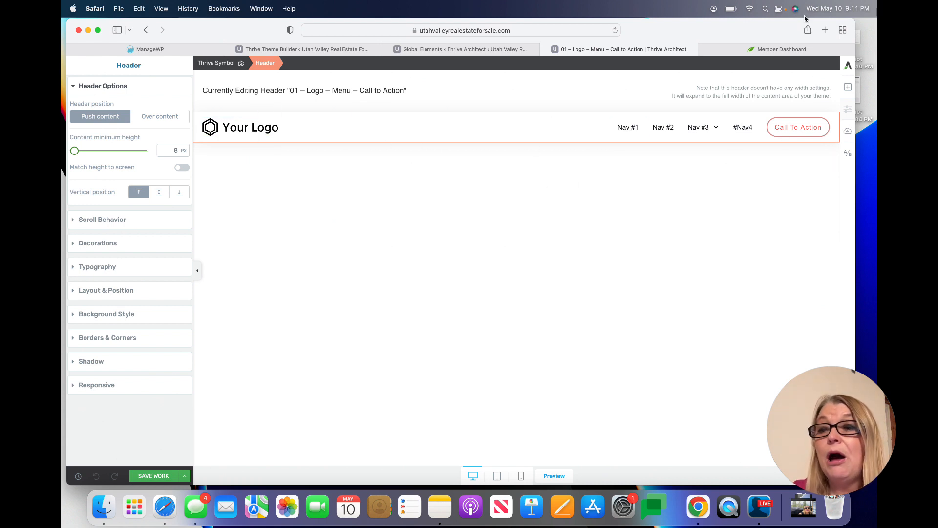
Examine the elements that can be added to the header, covering the Theme Elements, Foundation and Building Blocks groups.
left_click(849, 88)
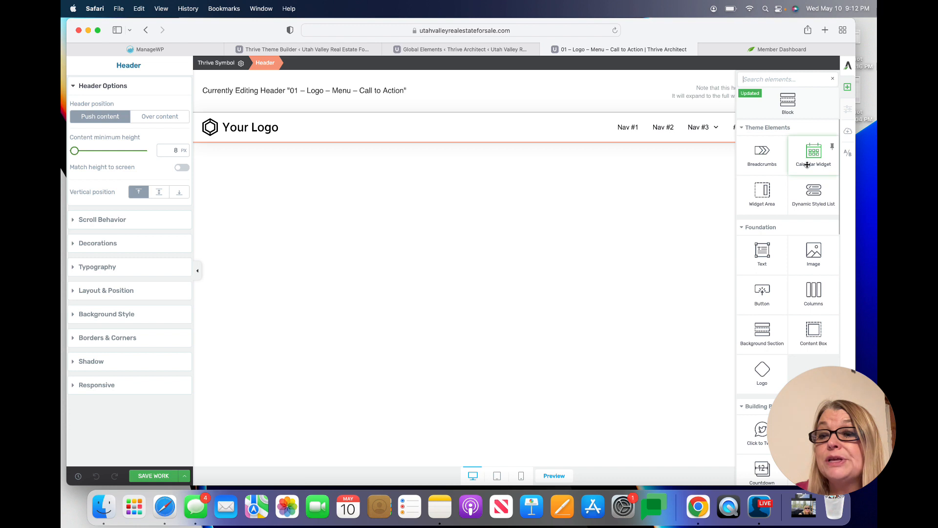
scroll(807, 164, "down", 2)
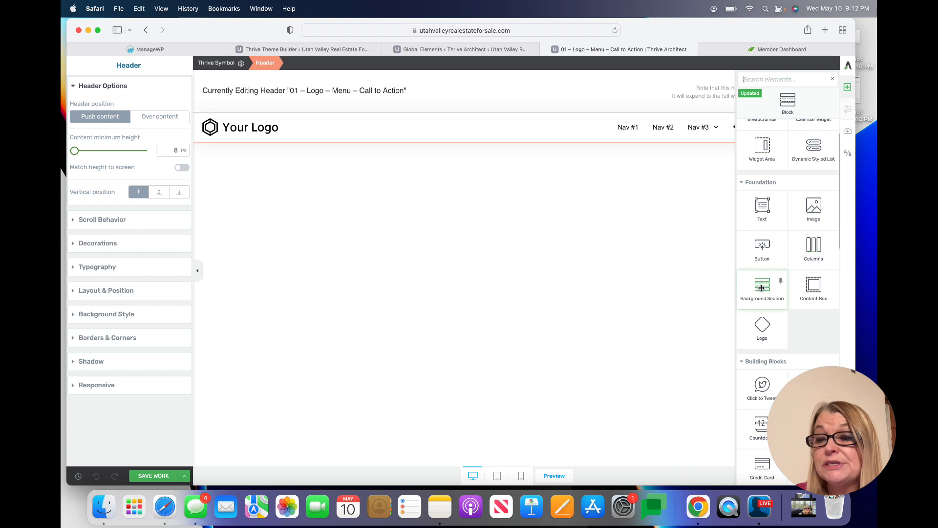
scroll(811, 293, "down", 5)
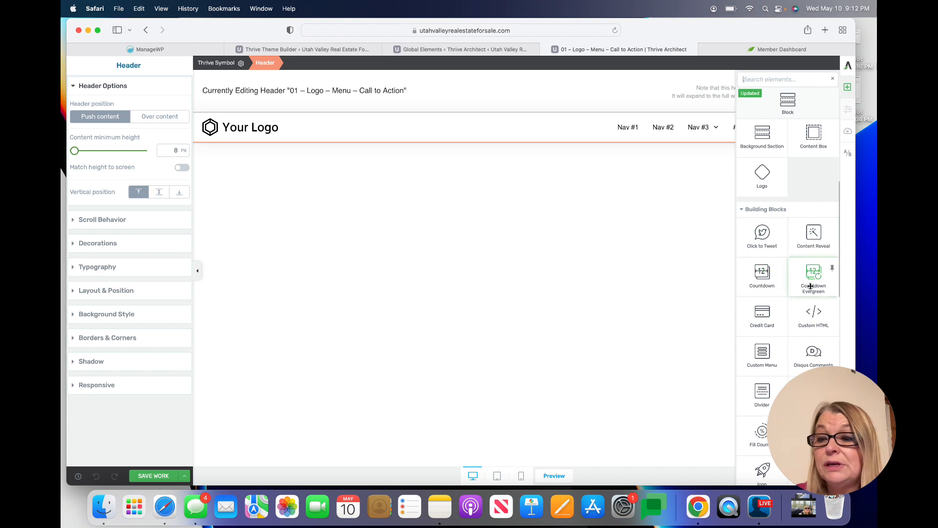
scroll(811, 286, "down", 2)
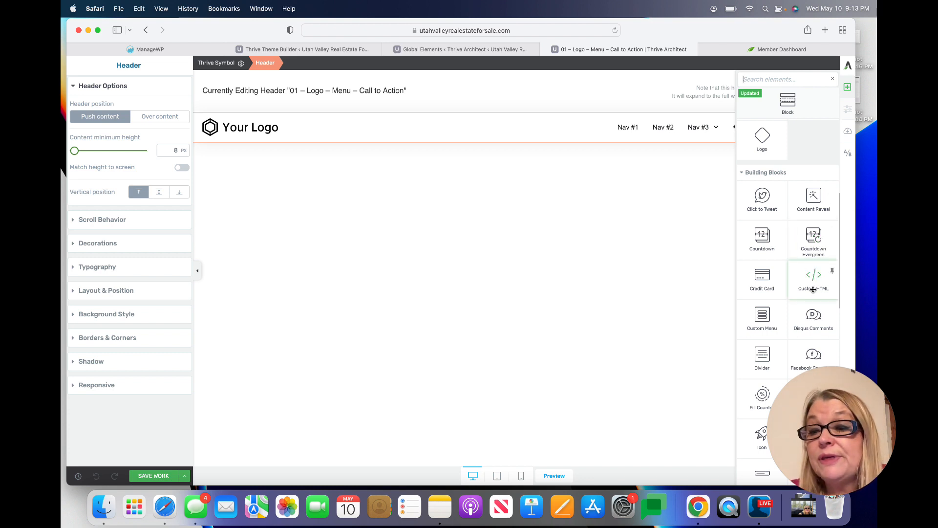
scroll(813, 290, "down", 2)
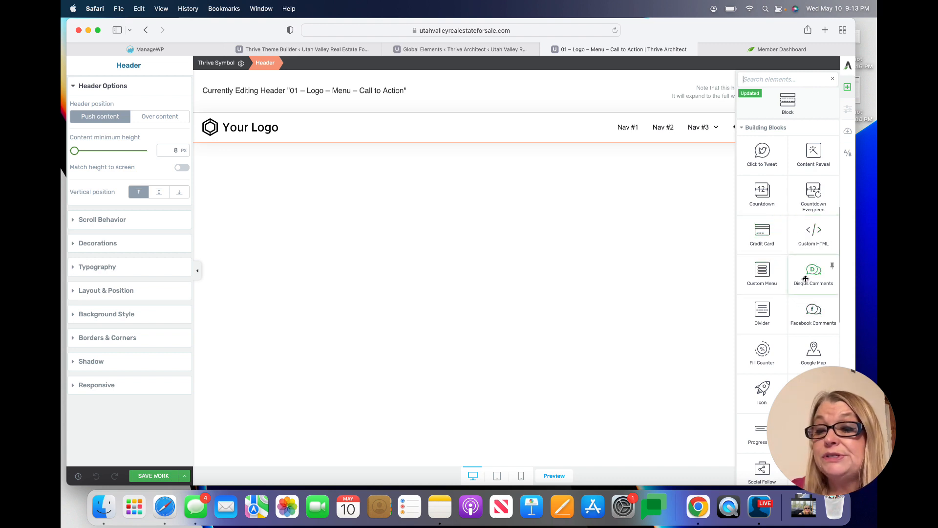
scroll(805, 278, "down", 5)
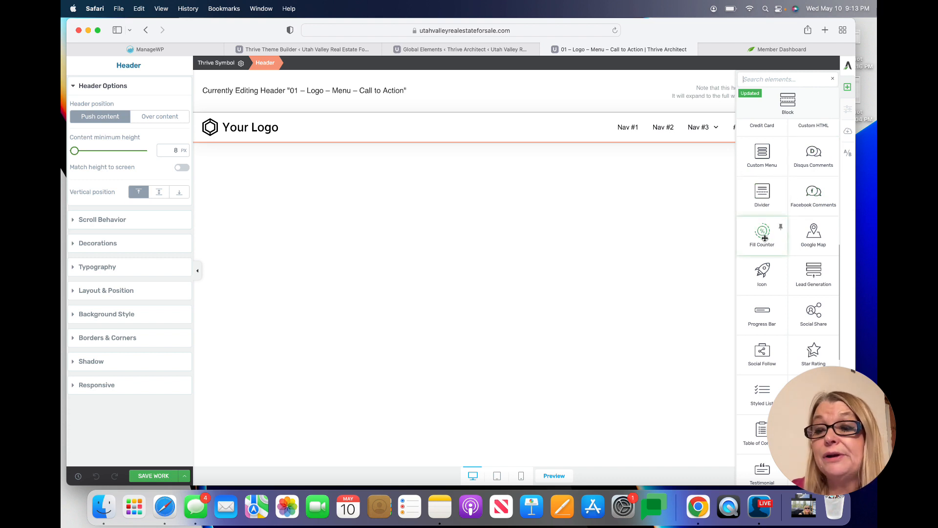
scroll(819, 242, "down", 2)
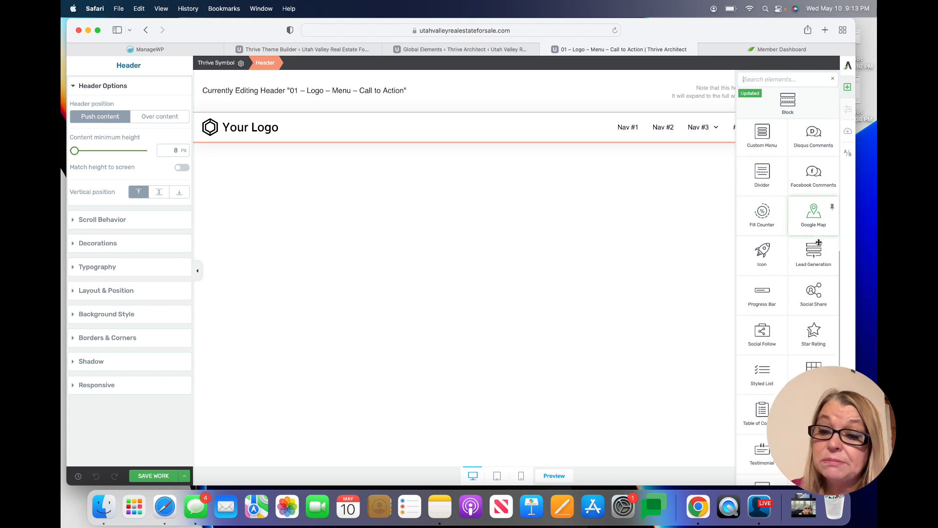
scroll(818, 242, "down", 1)
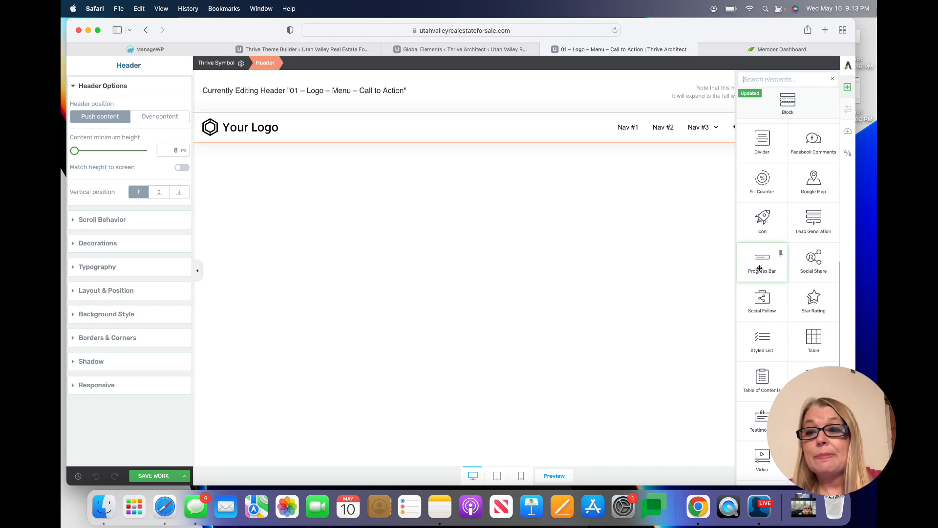
scroll(822, 266, "down", 3)
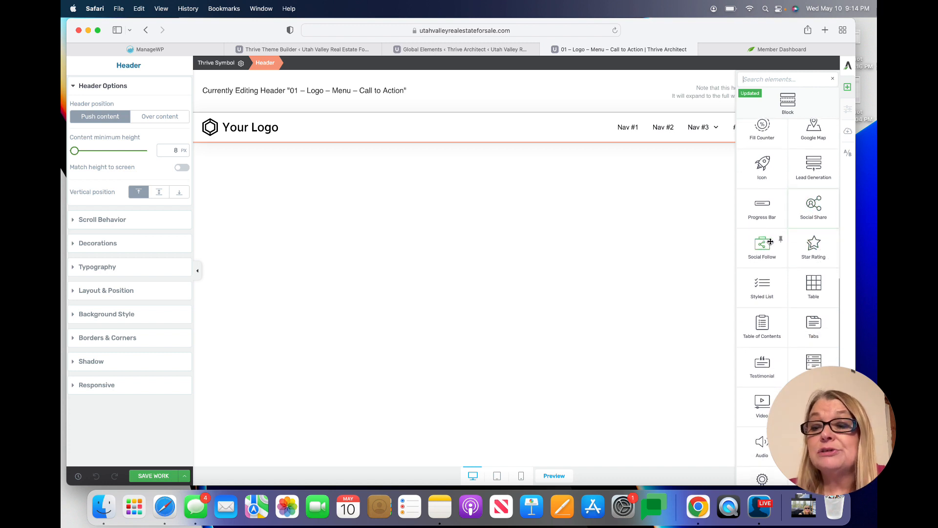
scroll(763, 245, "down", 4)
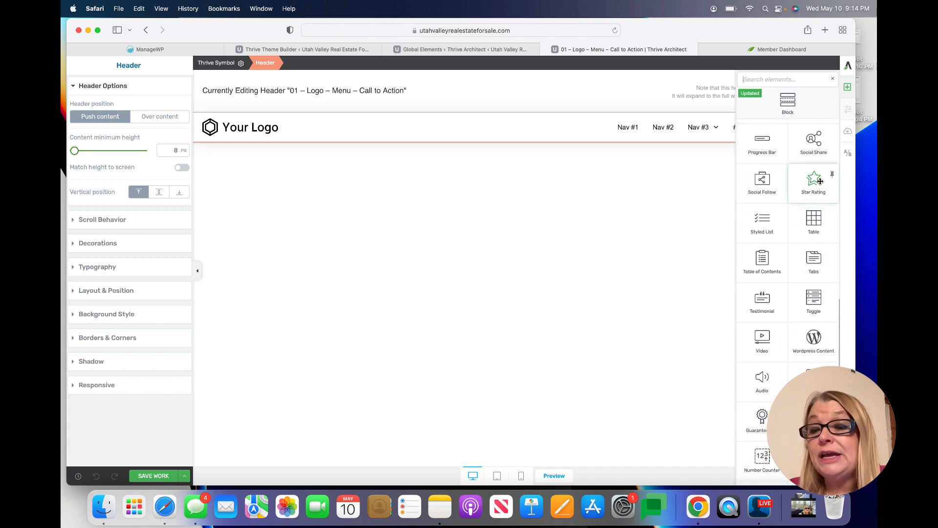
Add a Styled List element to the header and open the icon library for its grouped check icons.
left_click(770, 219)
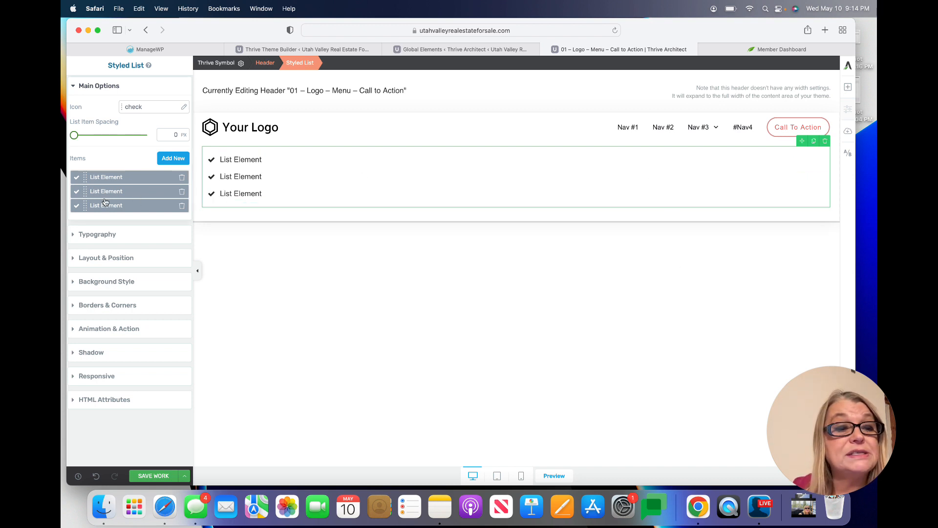
left_click(213, 163)
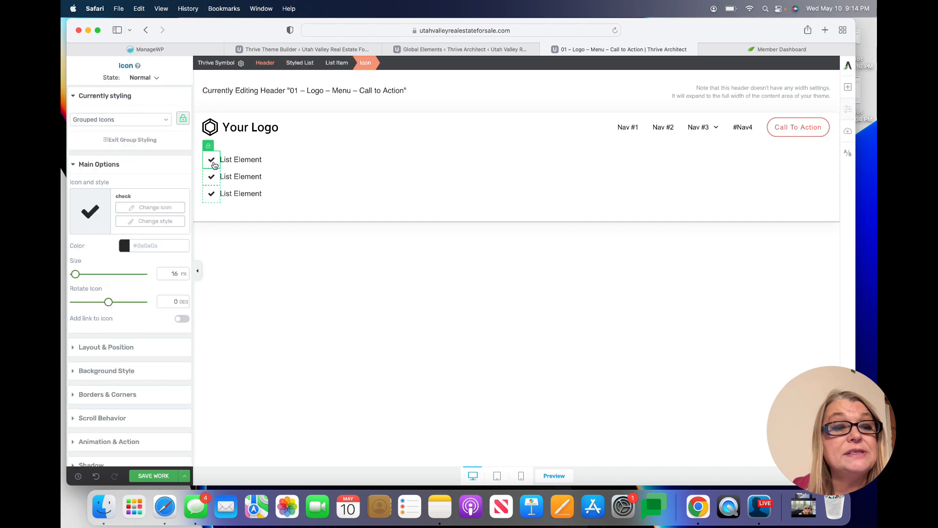
left_click(166, 209)
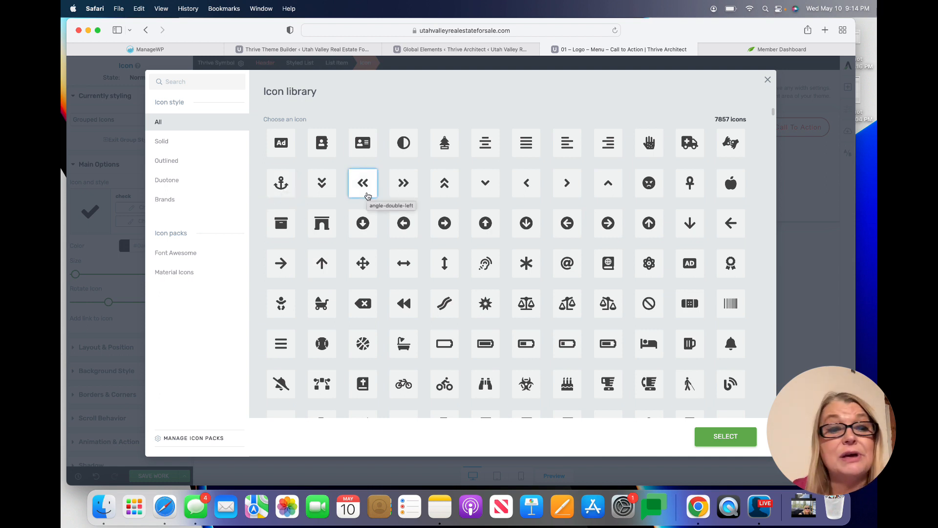
Search the icon library for "house" and apply the home-floor-1 icon to the styled list's grouped icons.
scroll(368, 196, "down", 1)
scroll(368, 196, "down", 1)
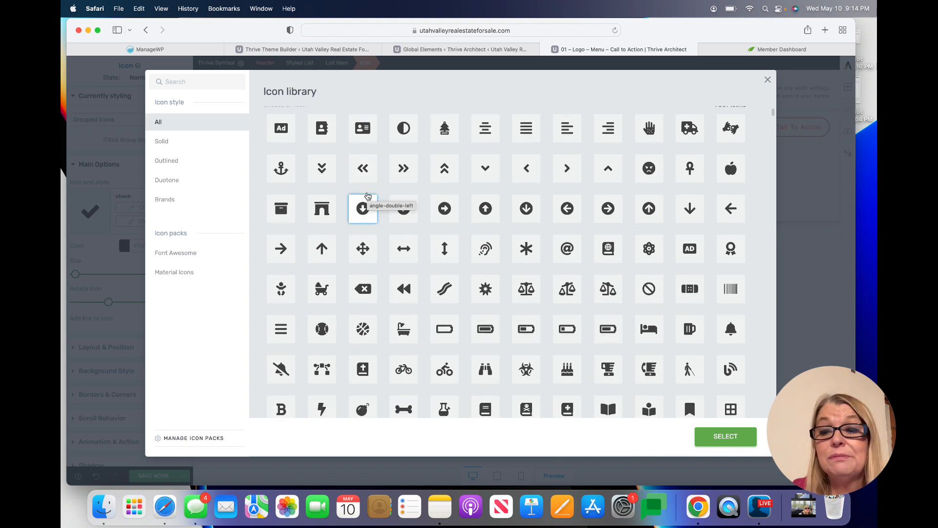
scroll(368, 196, "up", 1)
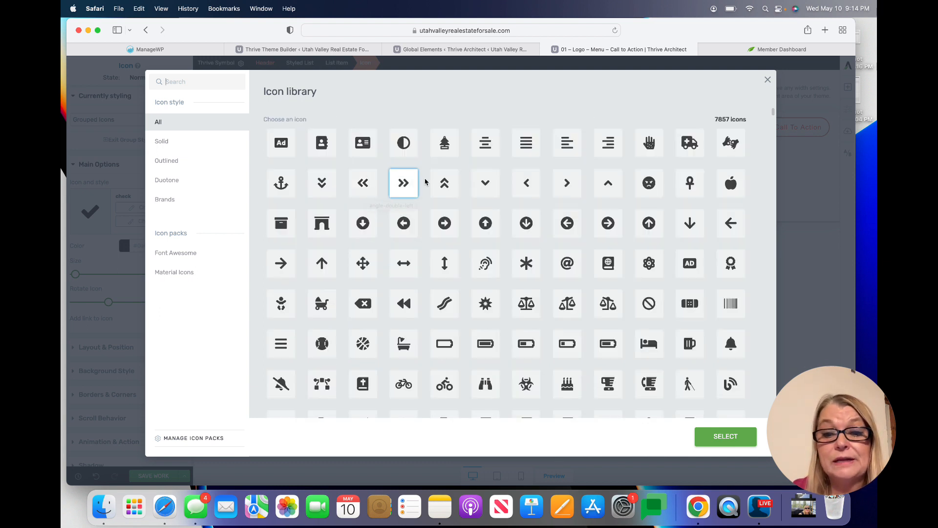
left_click(525, 293)
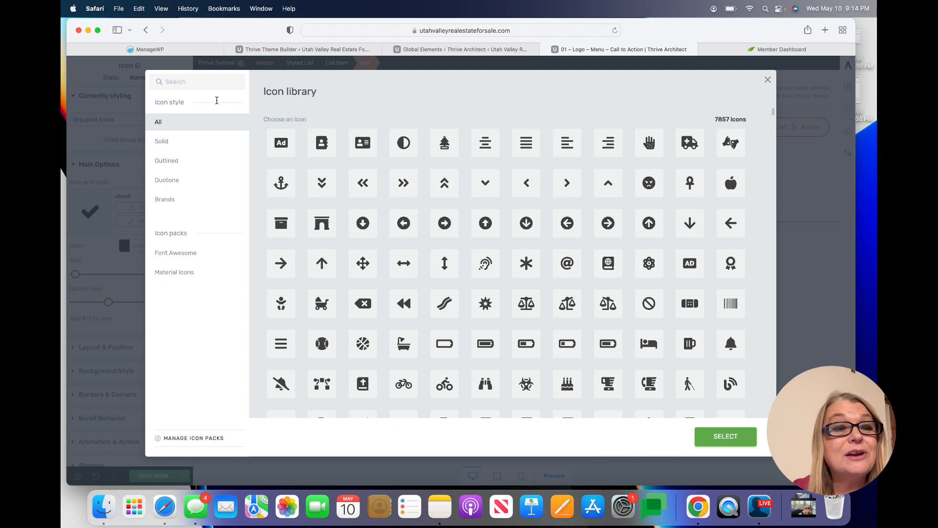
type("house")
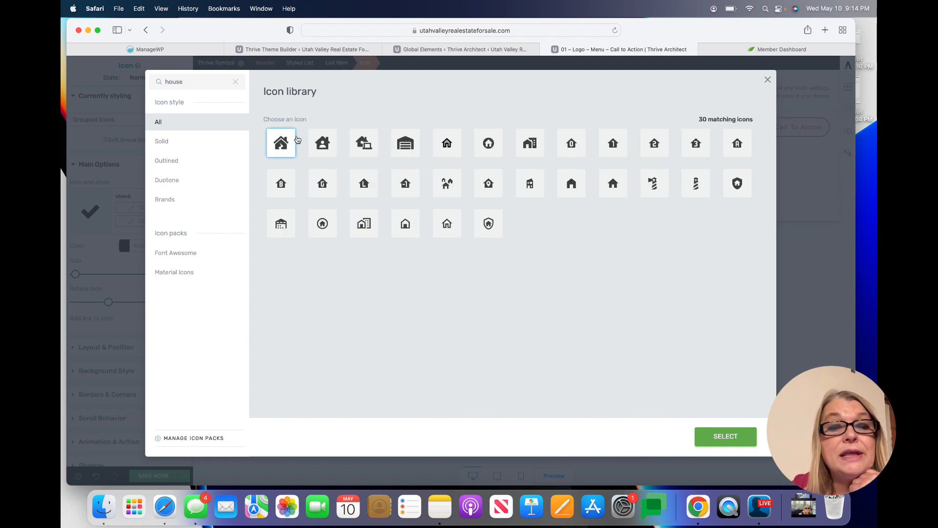
left_click(559, 201)
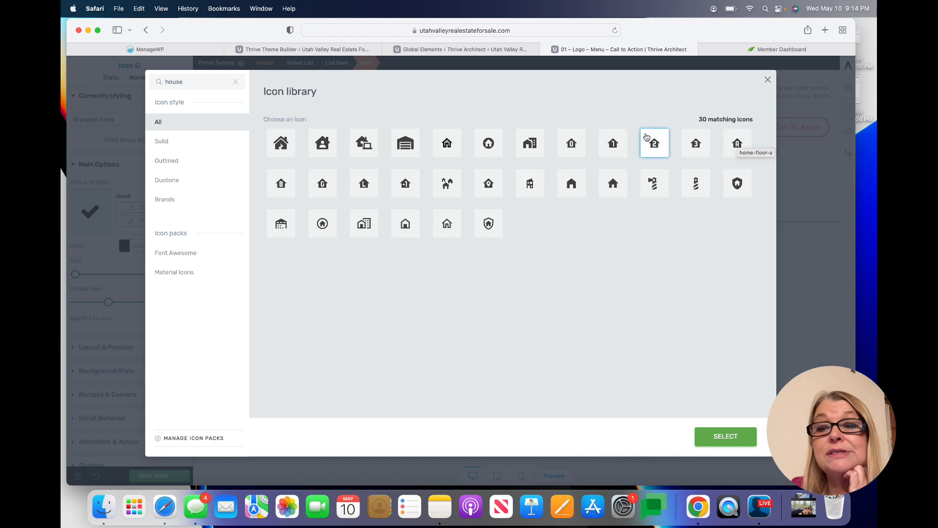
left_click(615, 143)
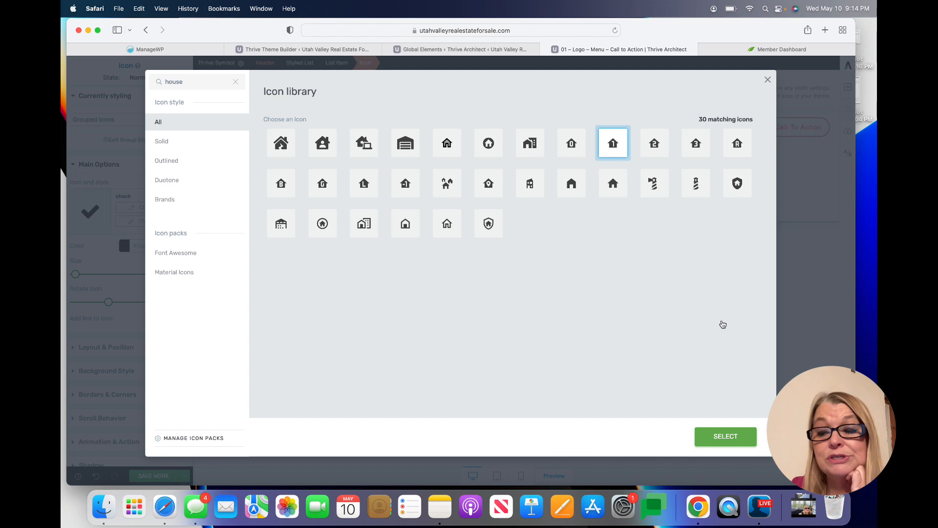
left_click(733, 436)
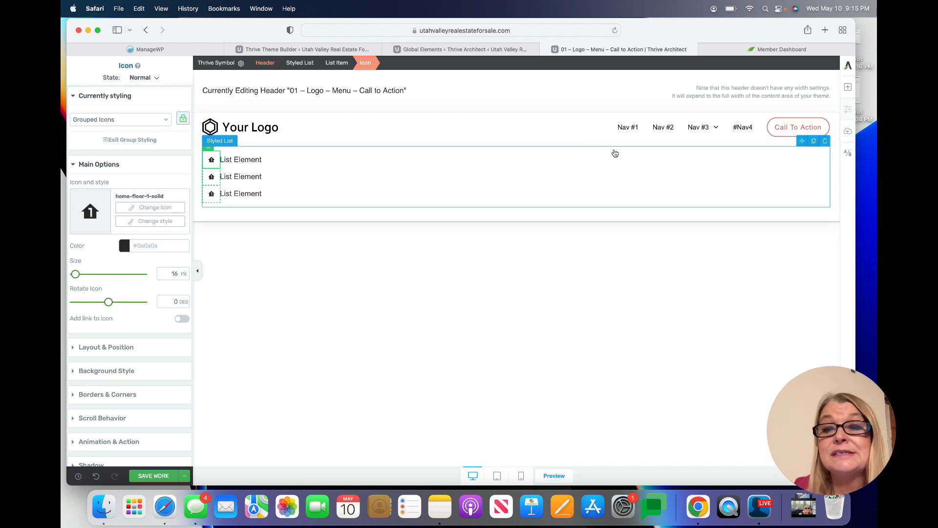
Duplicate the styled list twice and move an item of the first list beside another item to form two columns.
left_click(815, 142)
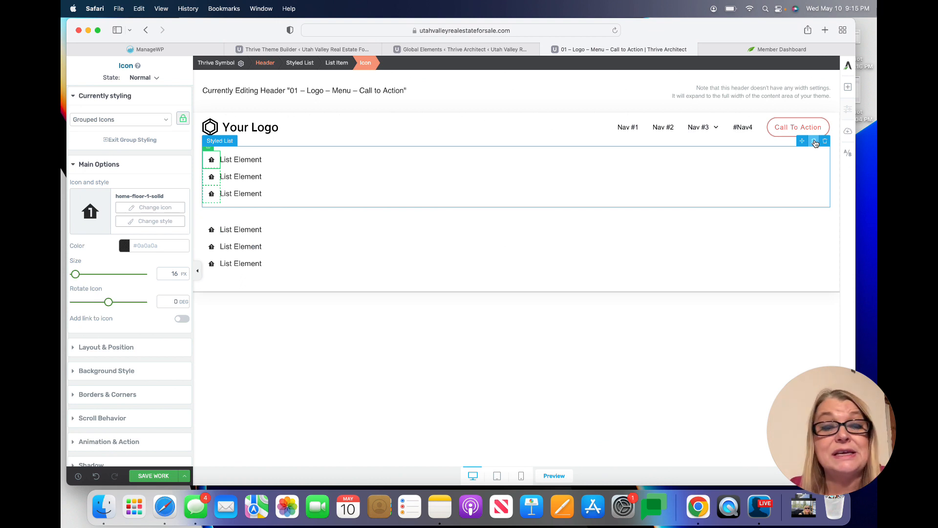
left_click(815, 141)
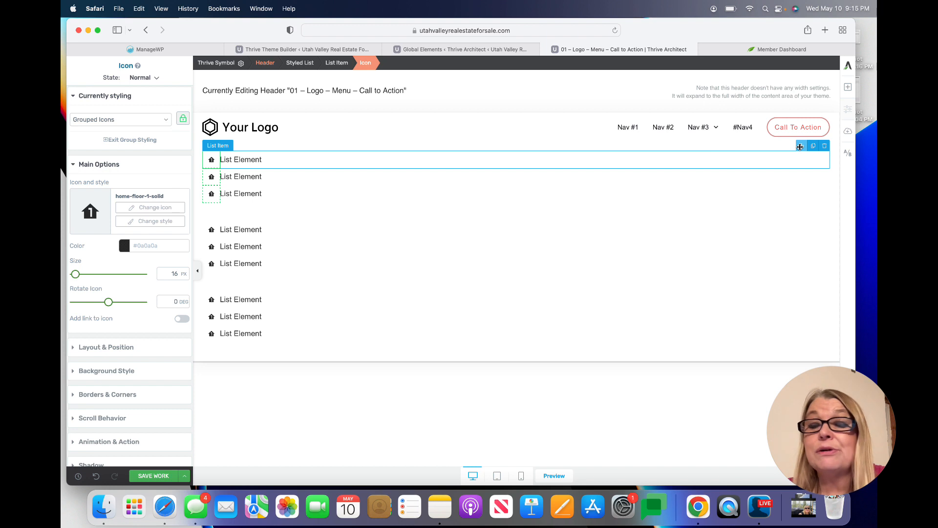
left_click_drag(799, 148, 796, 191)
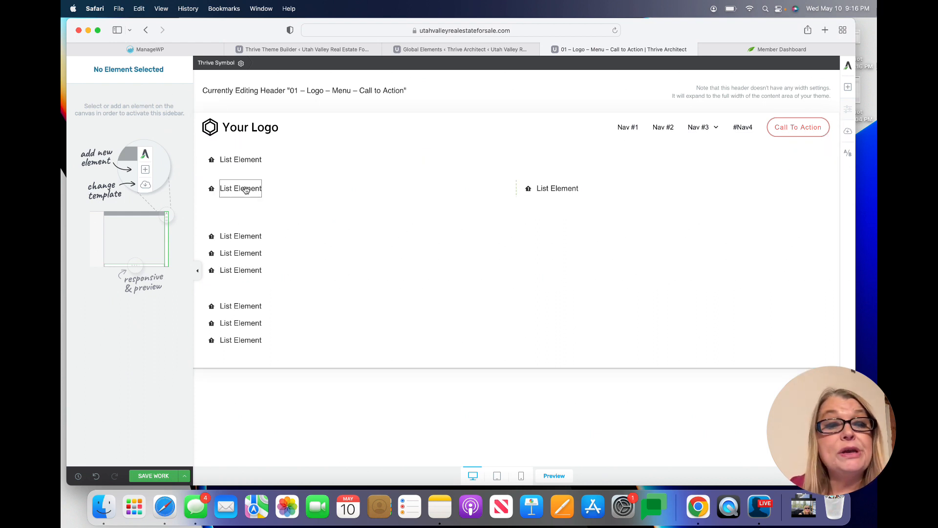
Add a Content Box element to the header between the two-column list items and the second styled list.
left_click(849, 89)
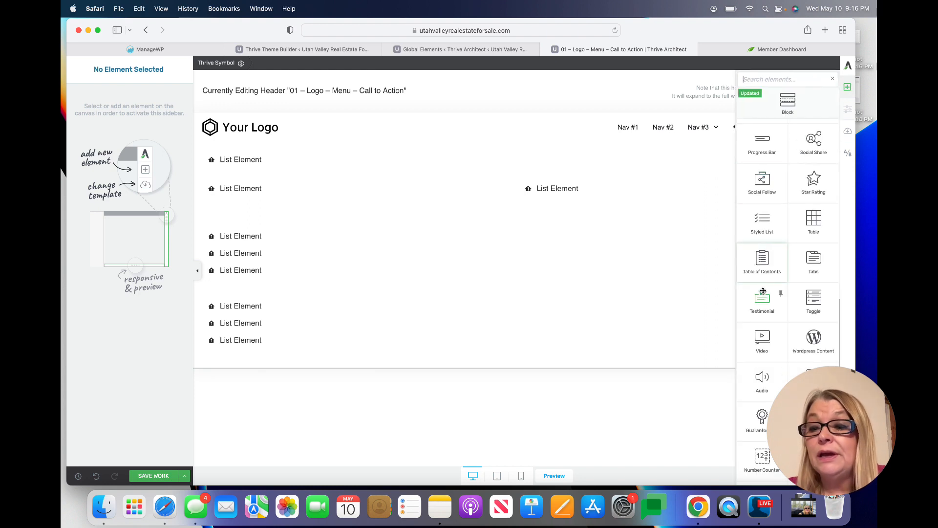
scroll(763, 293, "down", 5)
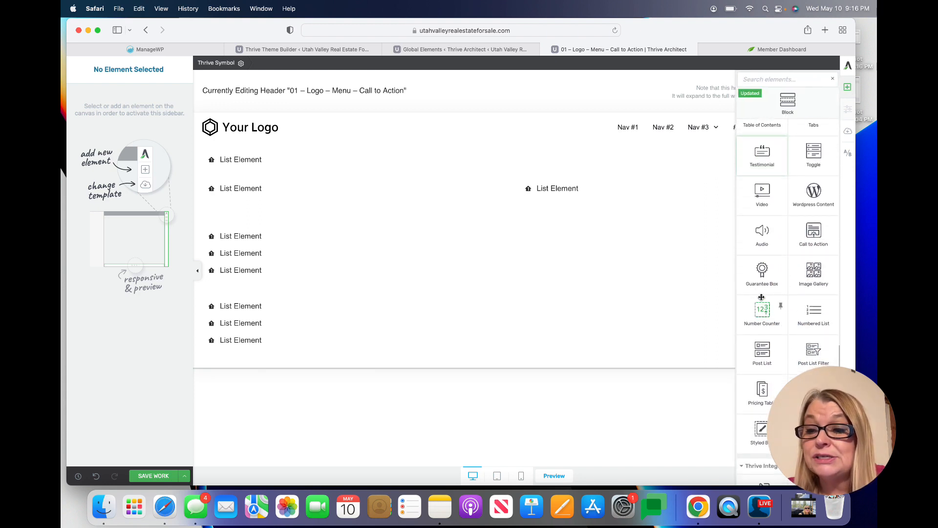
scroll(761, 298, "down", 2)
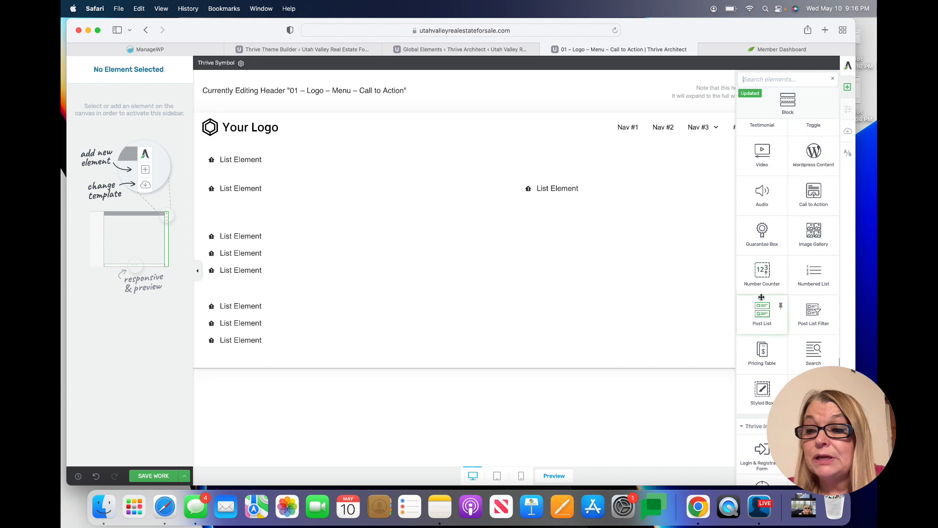
scroll(762, 297, "up", 10)
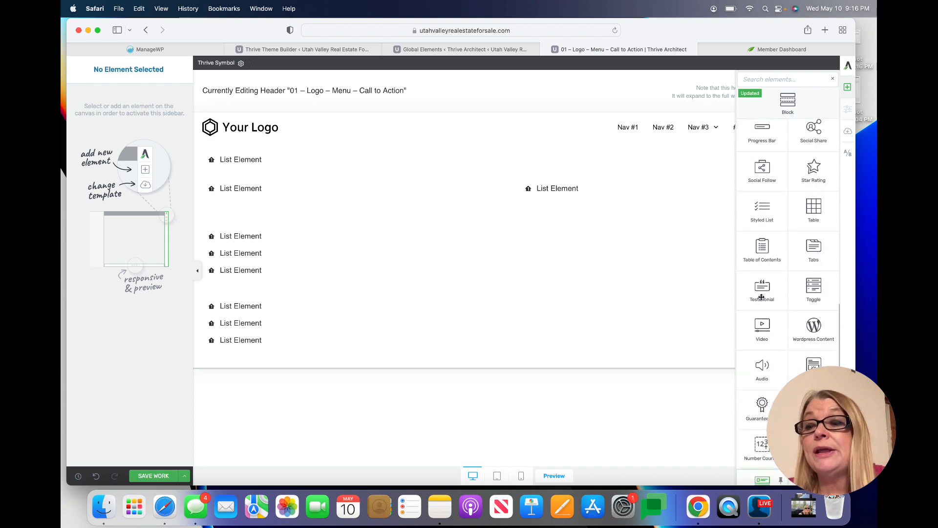
scroll(762, 297, "up", 10)
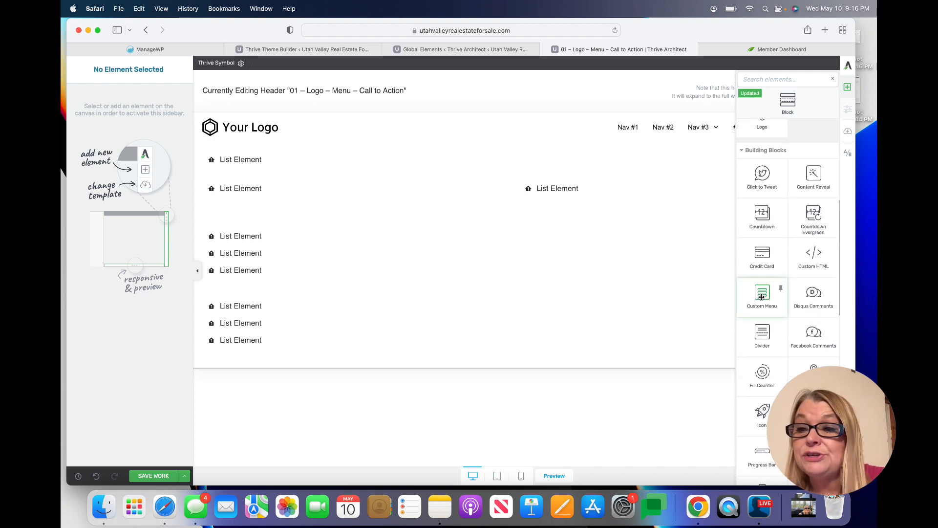
scroll(762, 297, "up", 3)
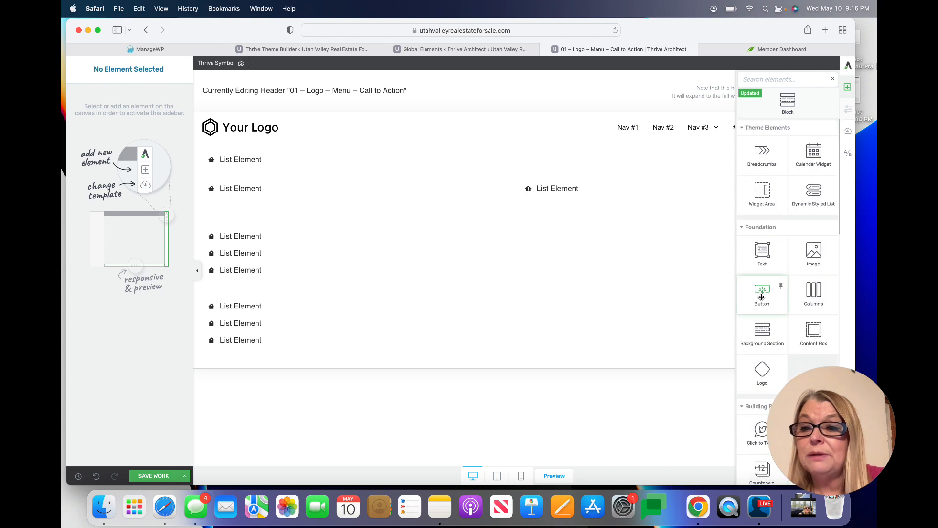
scroll(761, 297, "down", 3)
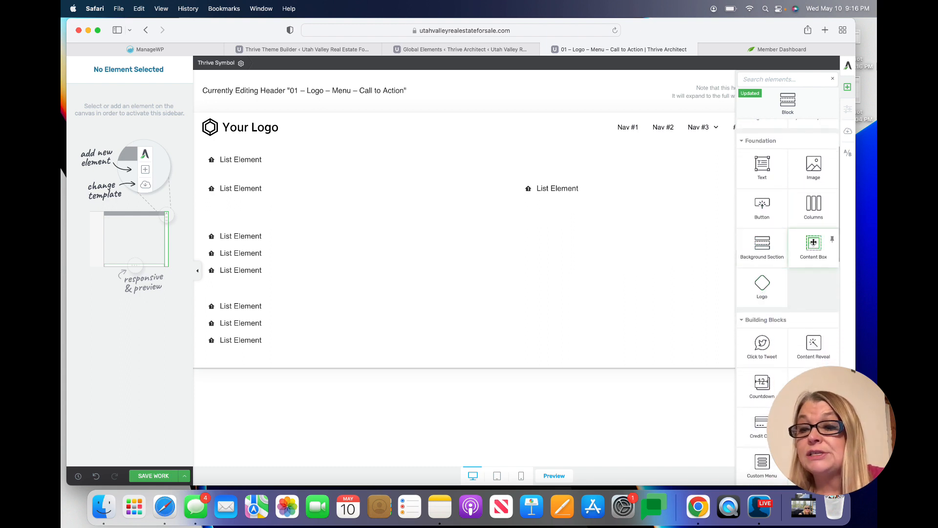
left_click_drag(816, 241, 561, 215)
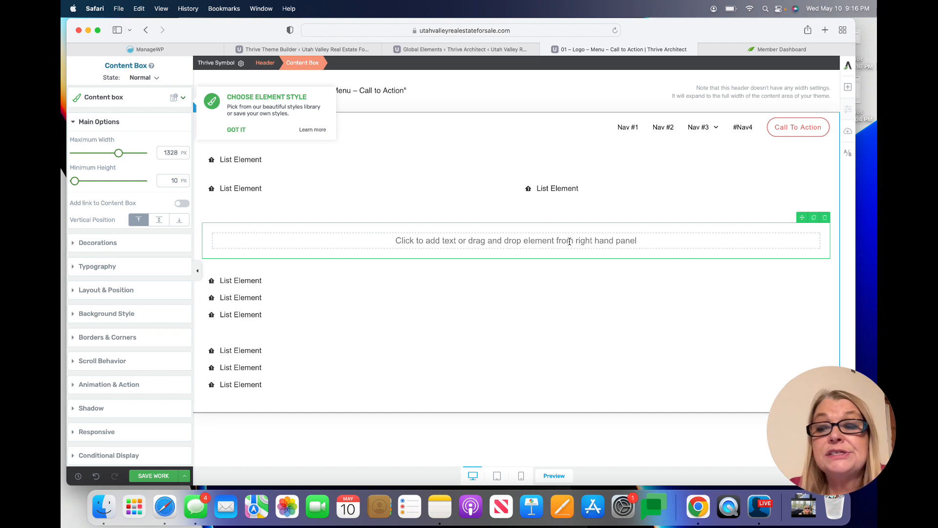
Move the styled list directly below the content box into that box.
left_click(848, 85)
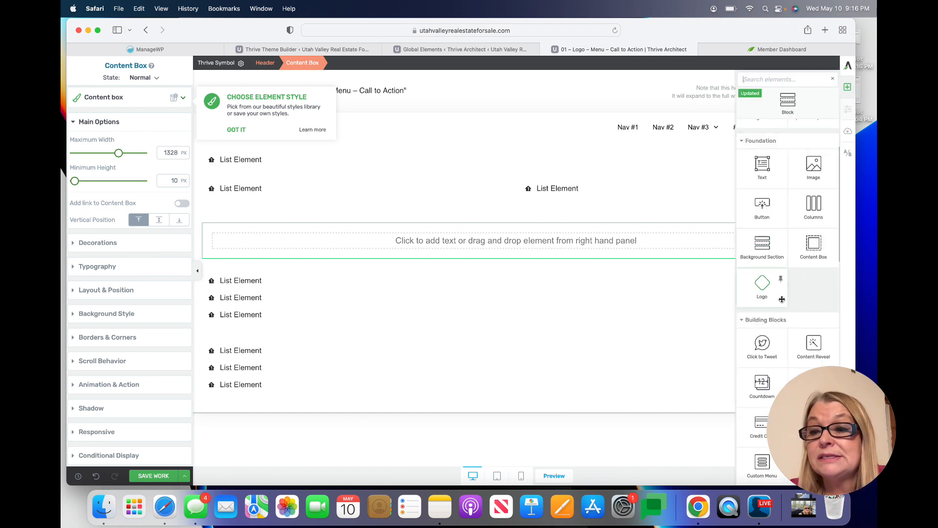
scroll(782, 299, "down", 3)
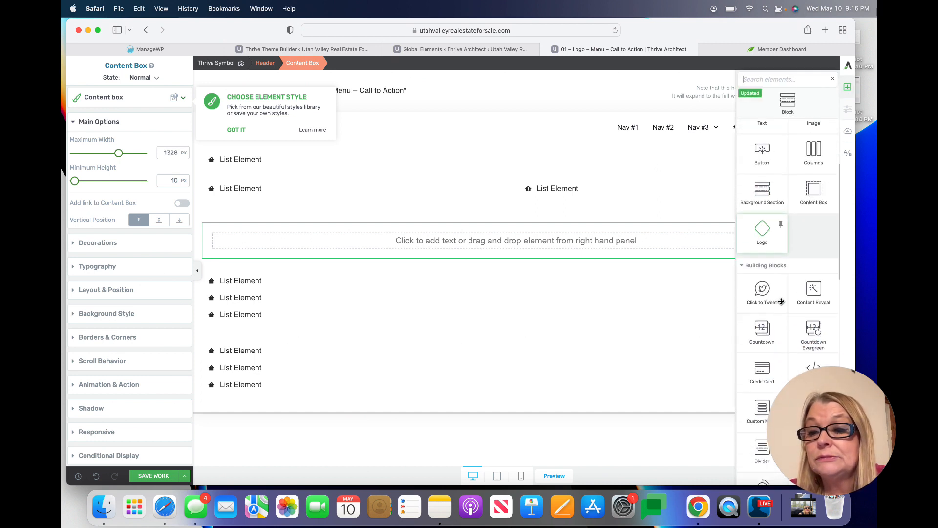
scroll(782, 301, "up", 2)
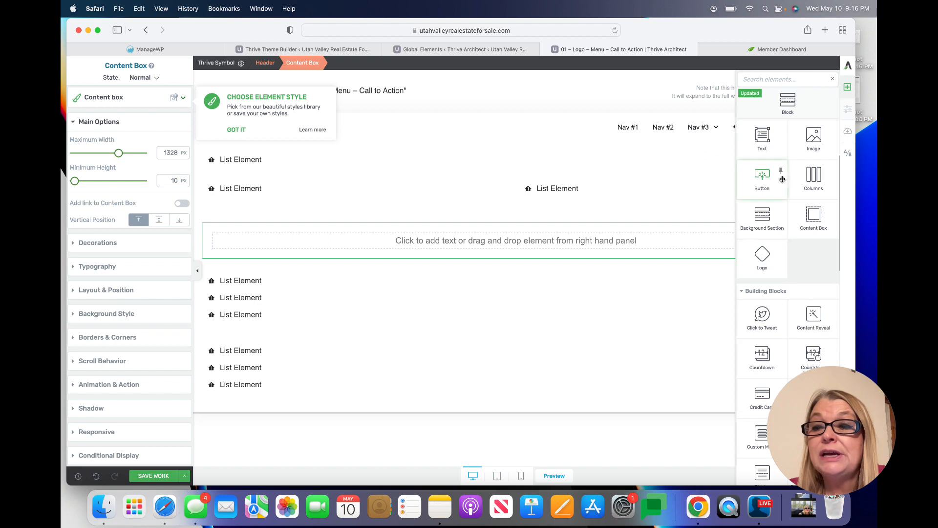
left_click(833, 81)
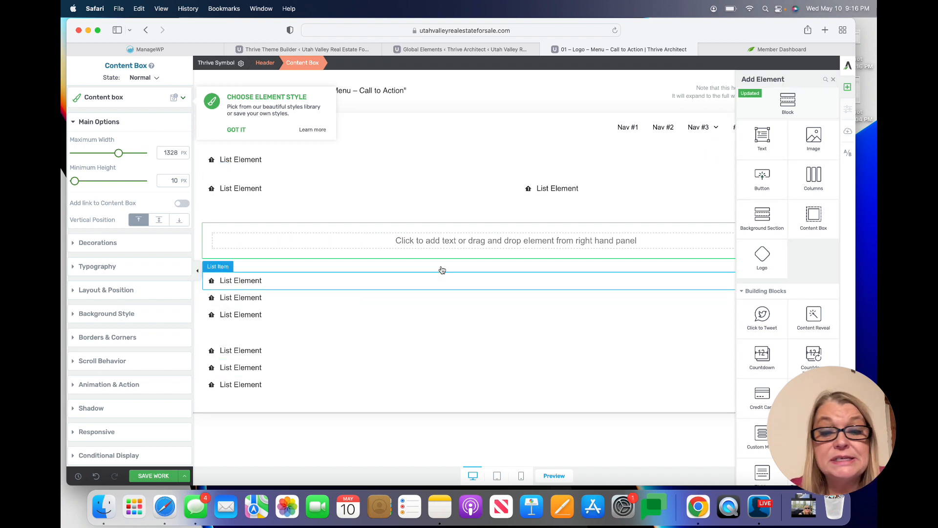
left_click(834, 80)
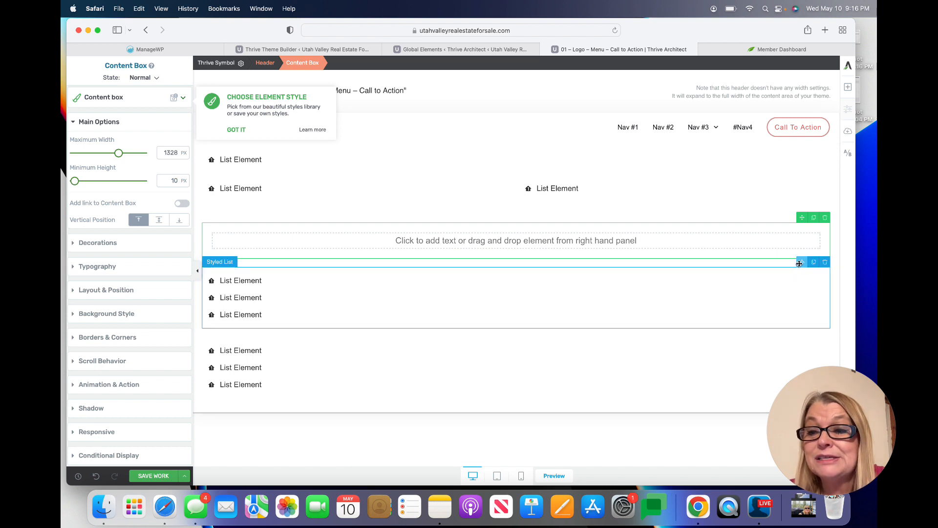
left_click_drag(800, 264, 781, 243)
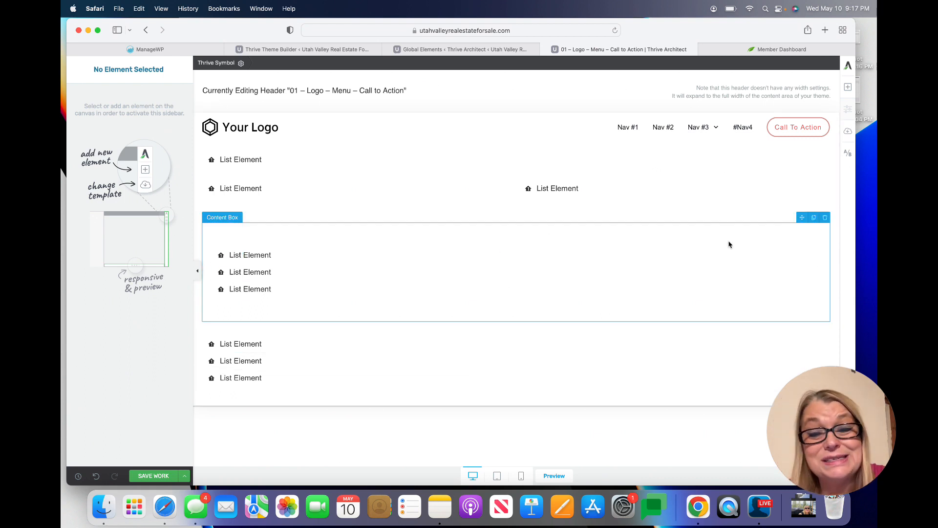
Delete the content box with its list, the column items and all remaining styled lists from the header.
left_click(825, 218)
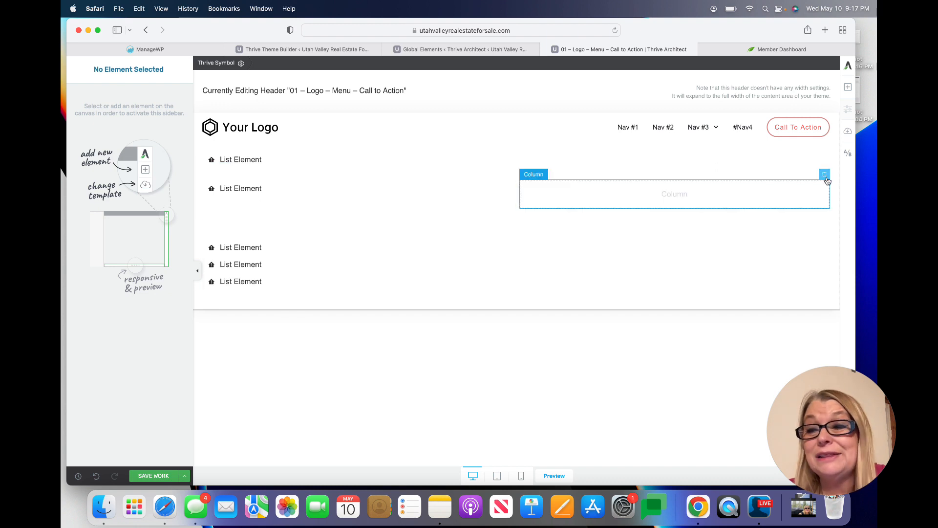
left_click(827, 172)
left_click(826, 147)
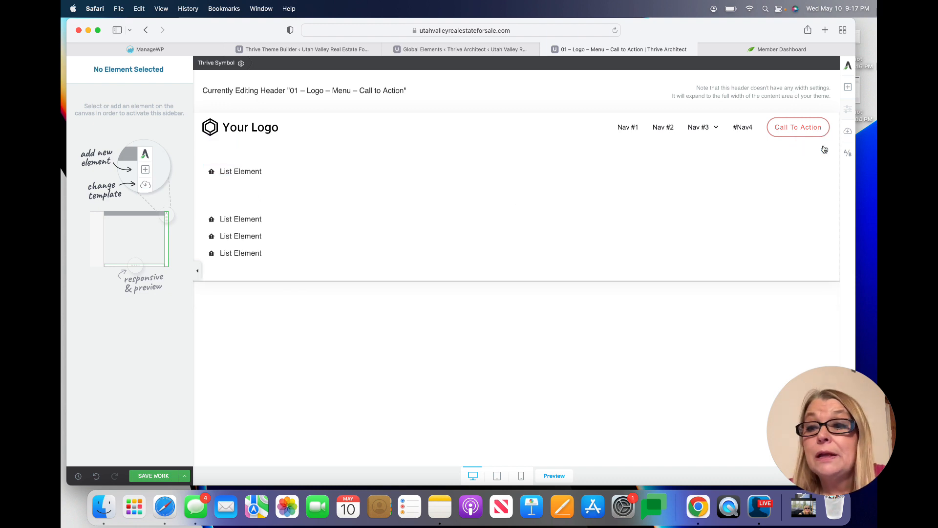
left_click(824, 153)
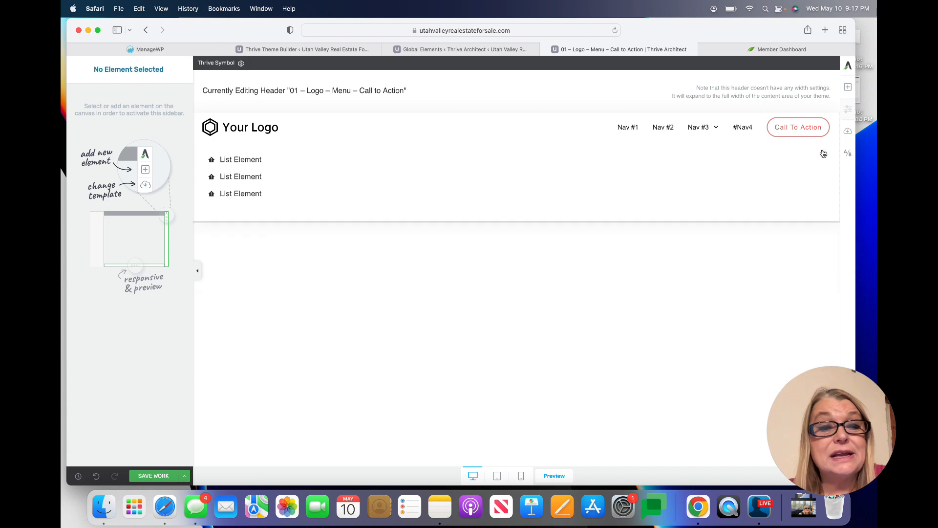
left_click(826, 145)
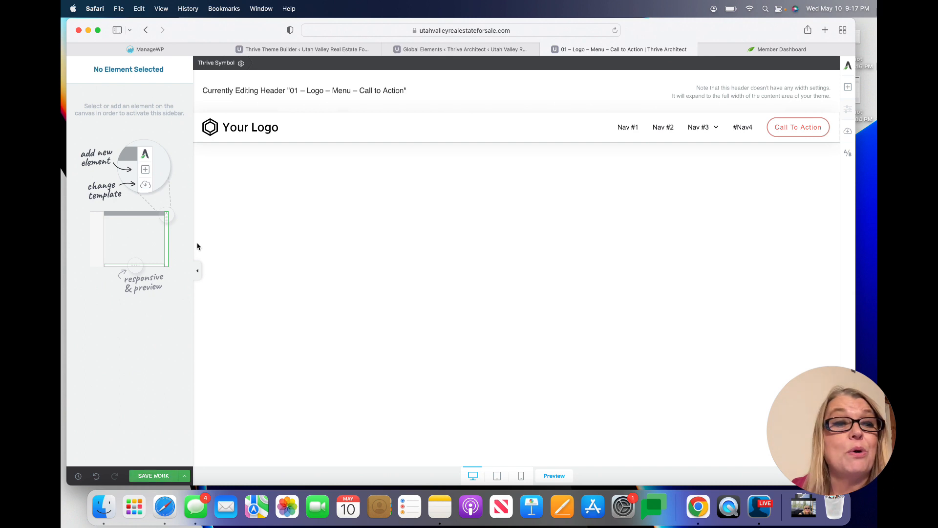
Return to the Global Elements page and view the available footers.
left_click(507, 51)
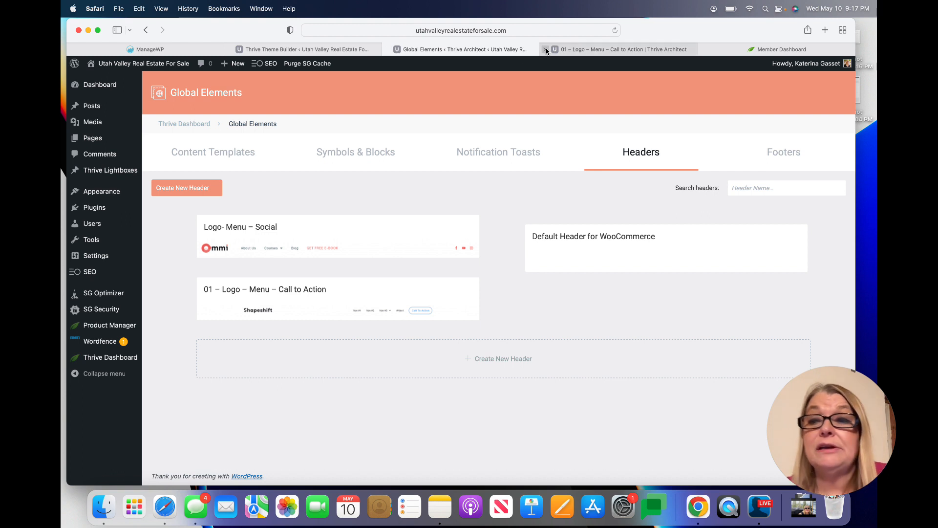
mouse_move(547, 51)
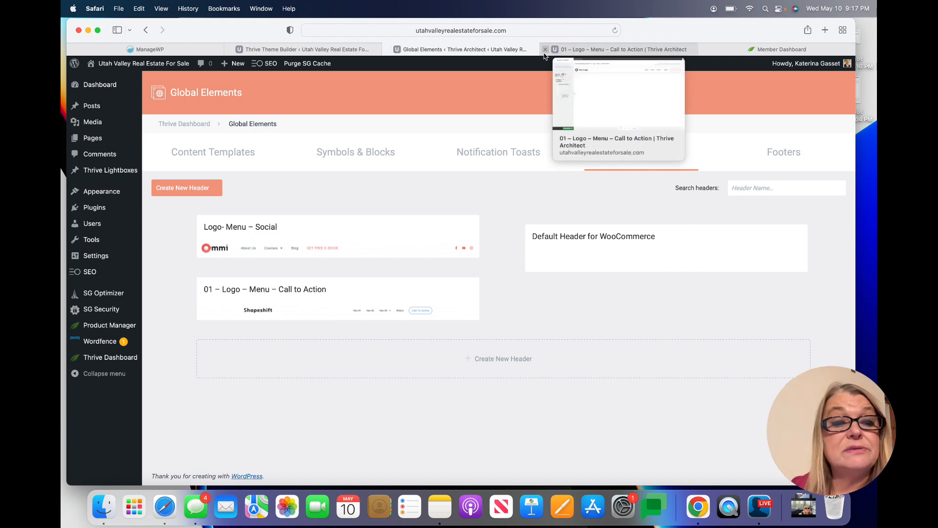
left_click(791, 155)
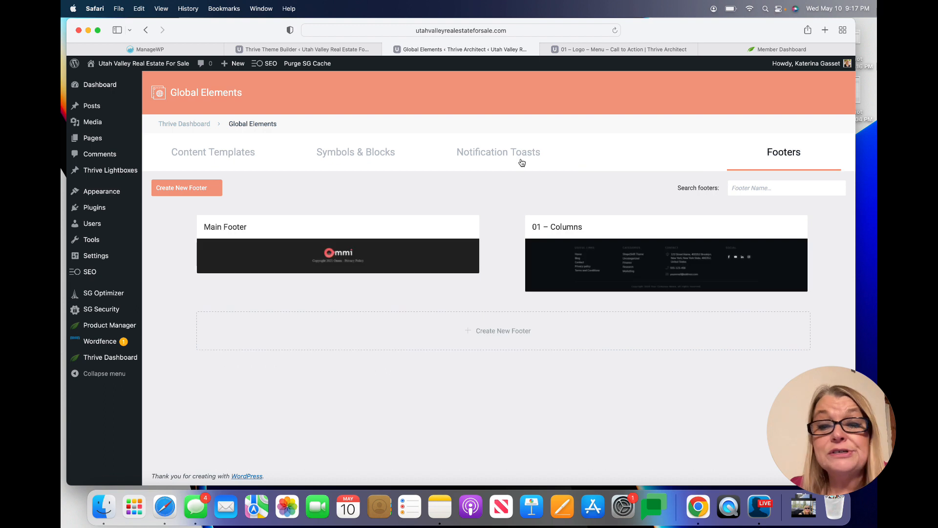
mouse_move(568, 225)
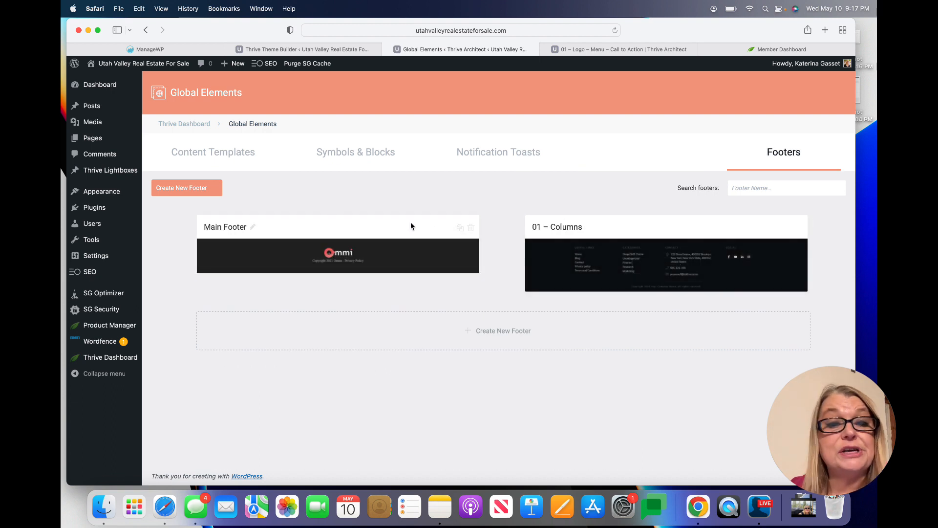
View Symbols & Blocks, open the form for creating a new symbol, and close it without creating one.
left_click(371, 154)
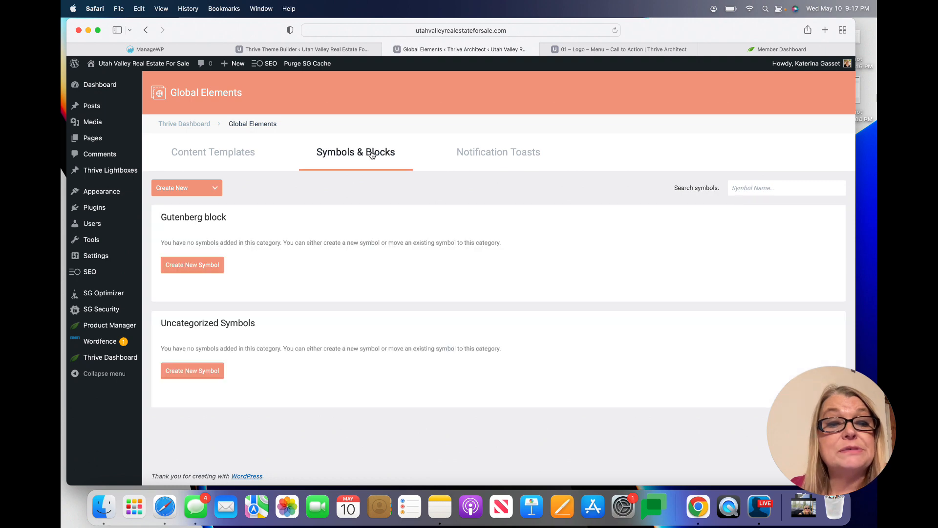
left_click(217, 203)
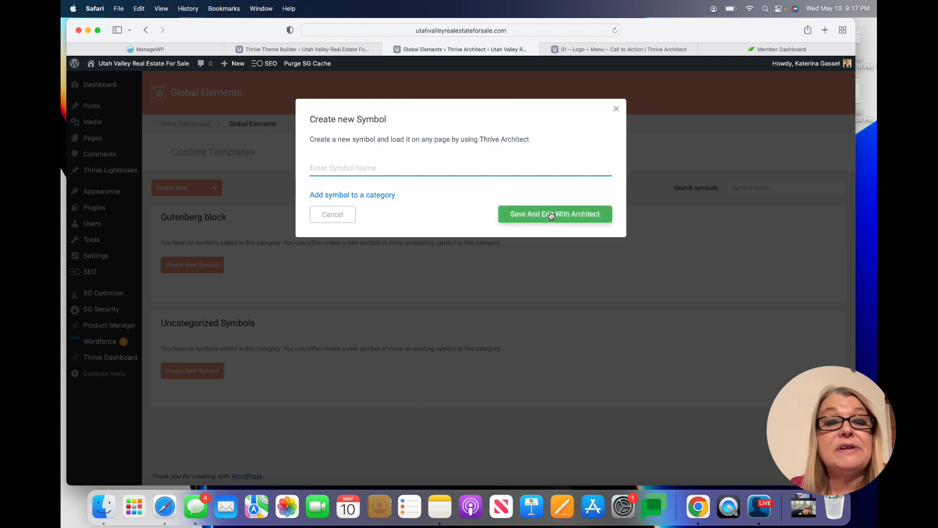
left_click(615, 108)
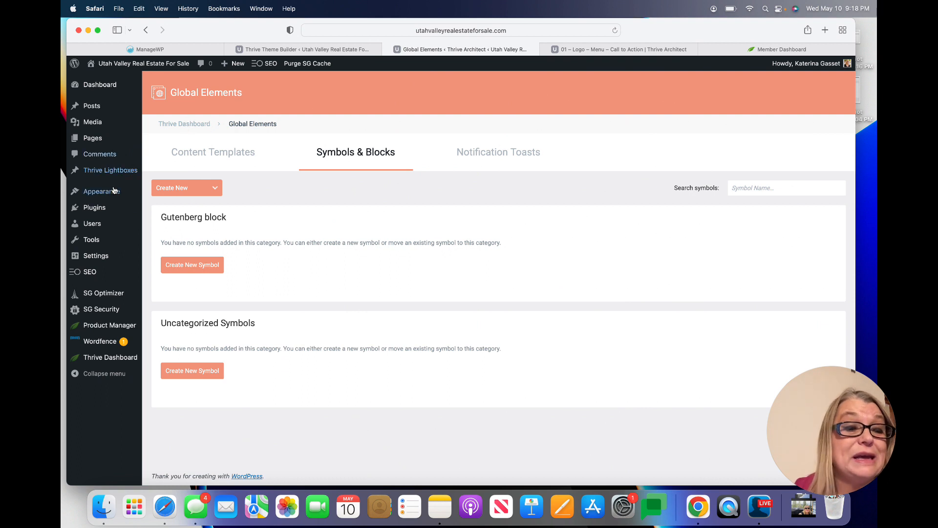
Open the Thrive Dashboard and close the header editor for "01 – Logo – Menu – Call to Action", leaving that page without saving.
mouse_move(122, 360)
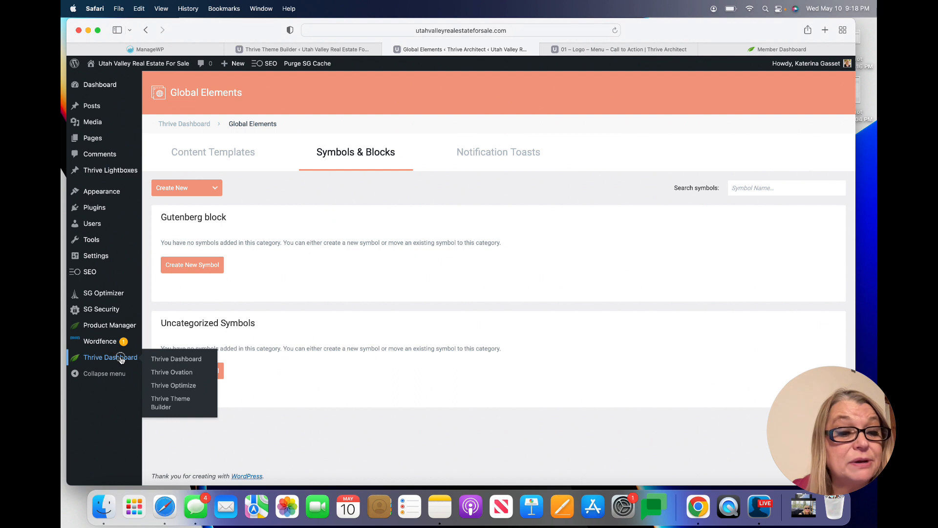
left_click(122, 360)
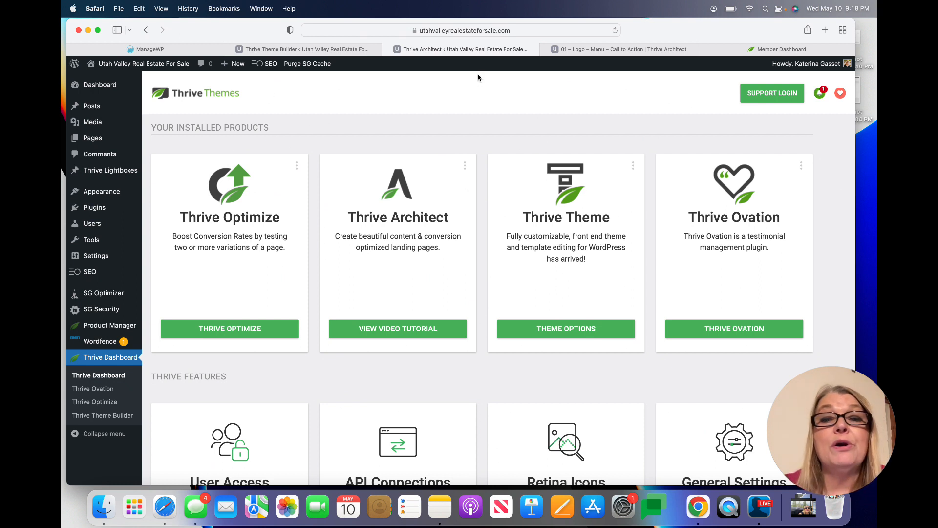
left_click(650, 49)
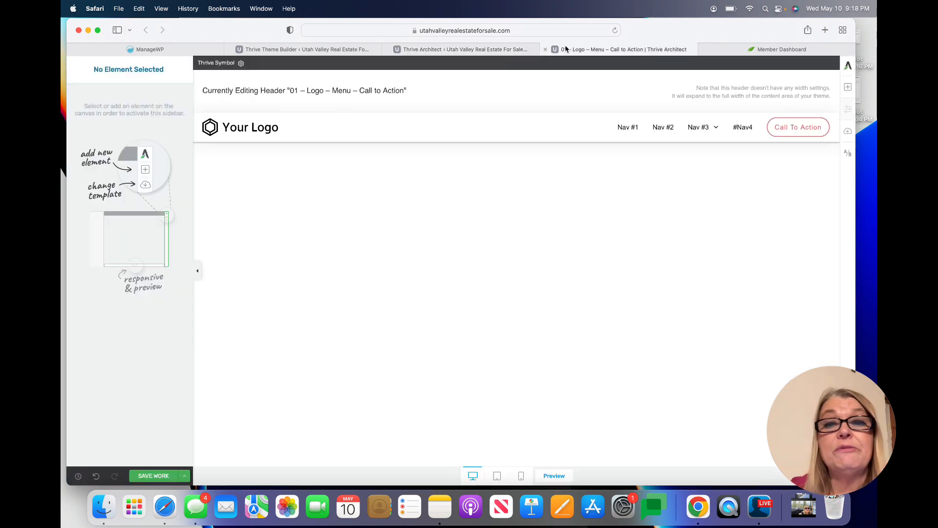
left_click(545, 49)
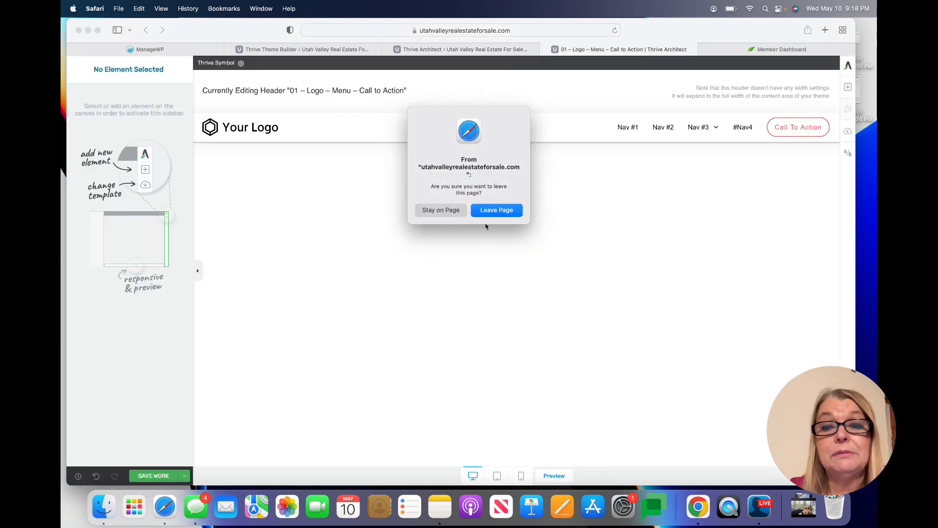
left_click(489, 212)
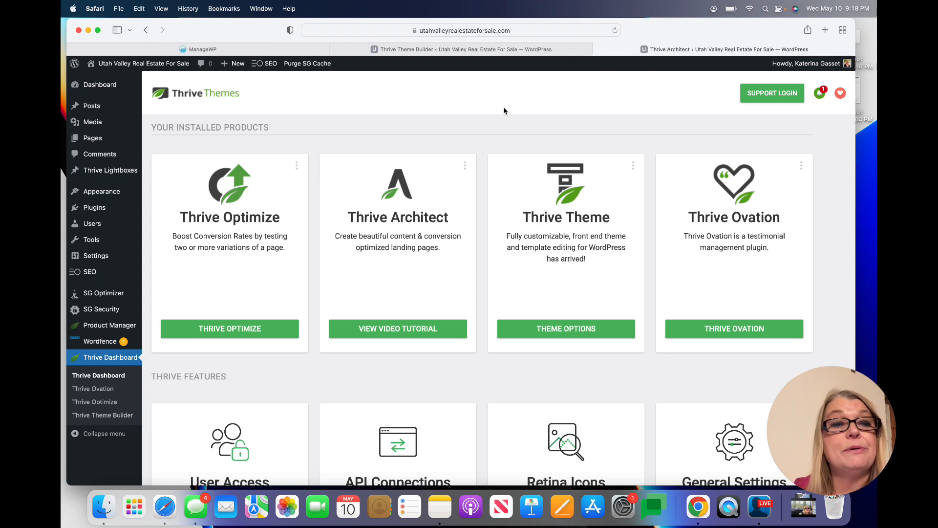
Switch to ManageWP and open the WordPress admin of the Utah Valley real estate site.
left_click(276, 49)
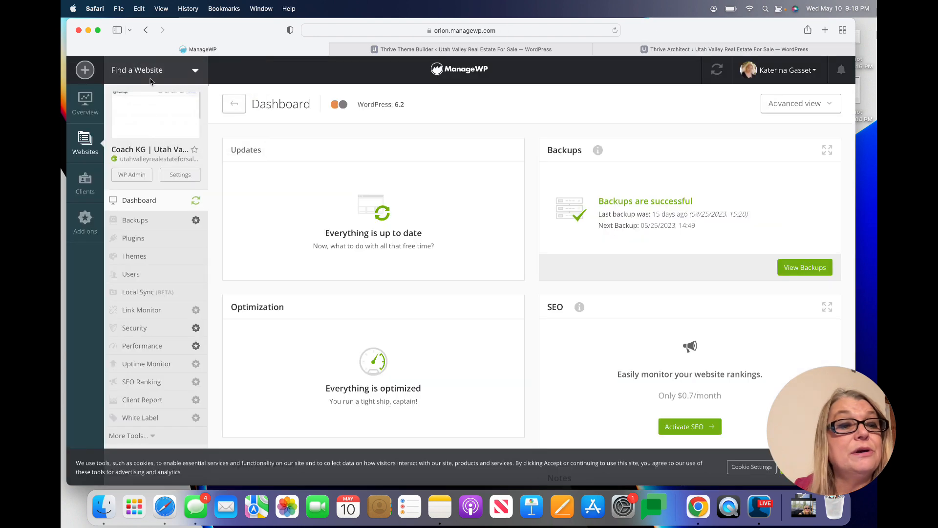
left_click(131, 175)
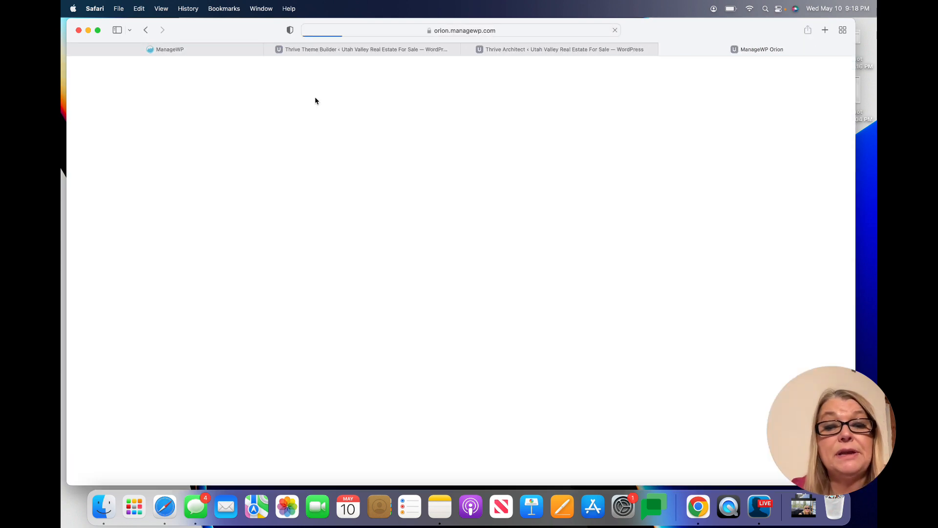
mouse_move(264, 64)
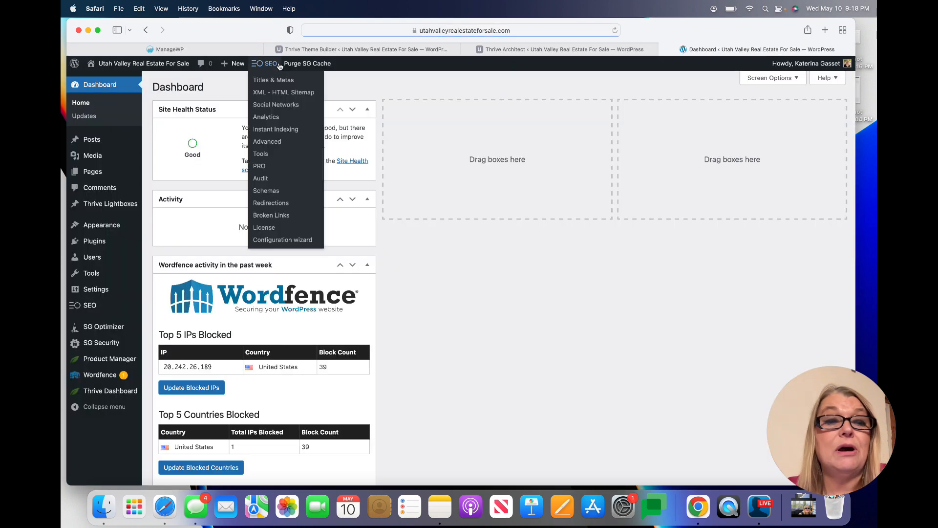
View the list of all the site's pages and look through it from ABOUT to TESTIMONIALS.
mouse_move(100, 173)
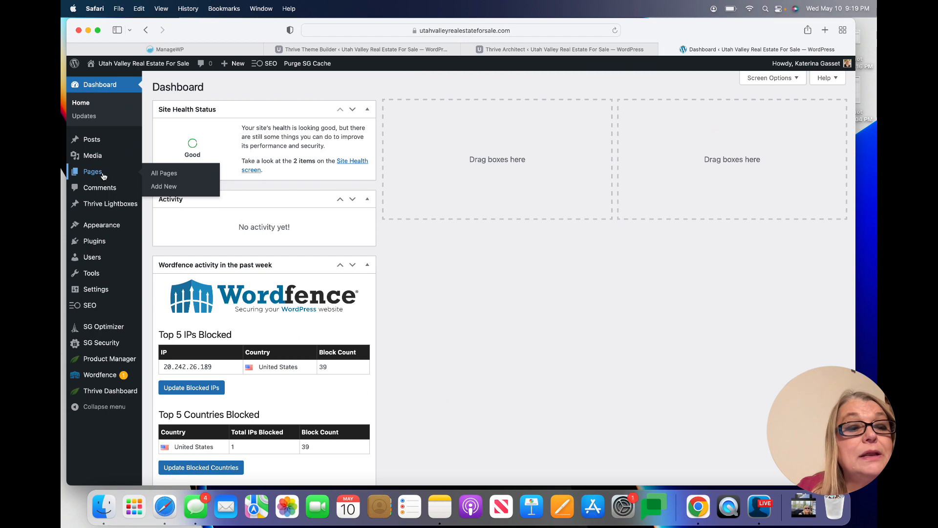
left_click(166, 173)
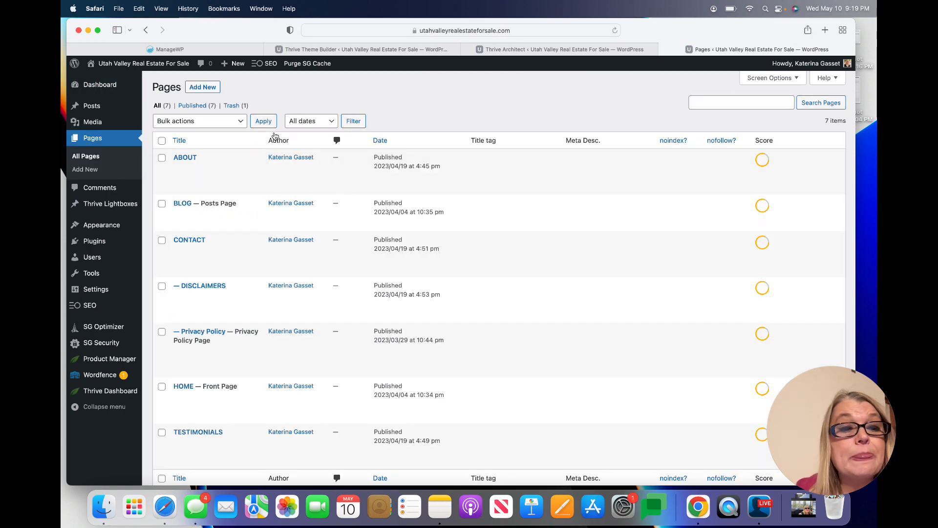
scroll(256, 332, "down", 3)
scroll(257, 332, "up", 3)
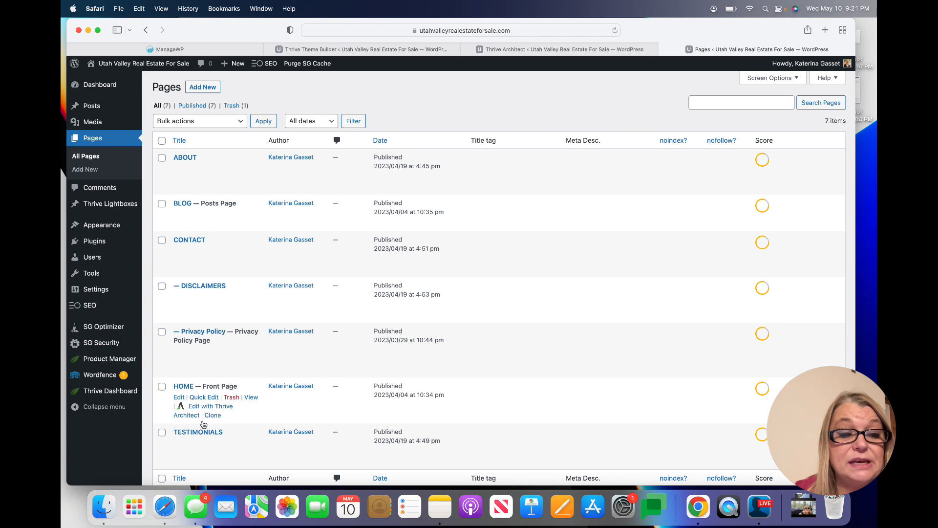
scroll(202, 418, "down", 2)
scroll(202, 419, "up", 3)
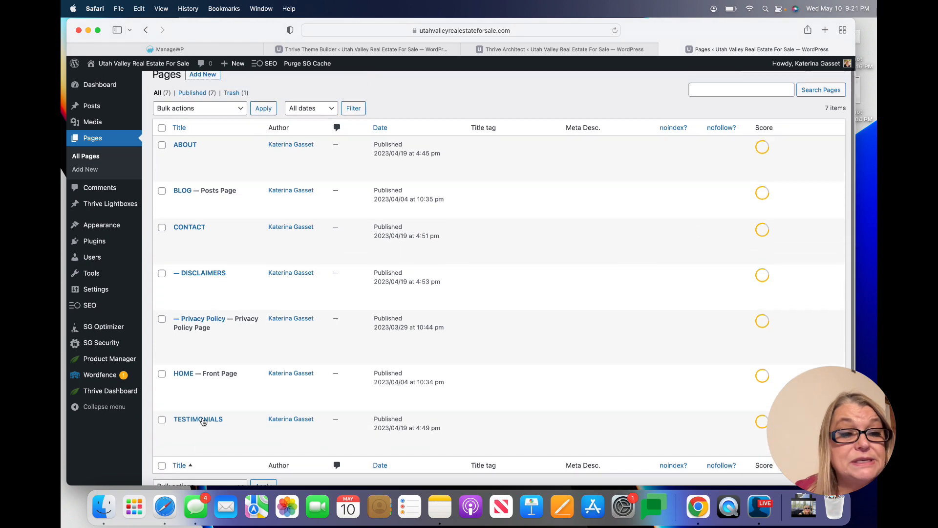